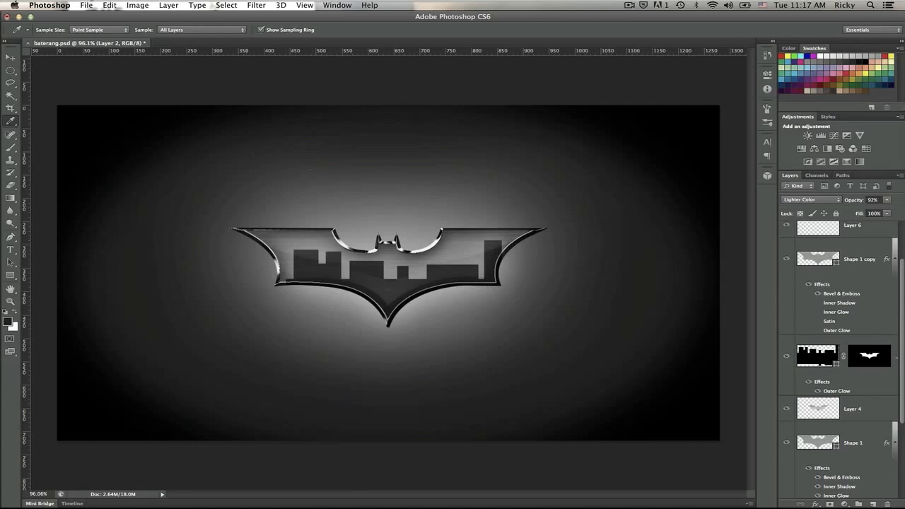
Create a new document named batman_emblem, 1280 by 720 pixels at 72 pixels/inch, RGB Color with white background
{"action": "left_click", "coordinate": [86, 5]}
{"action": "left_click", "coordinate": [99, 17]}
{"action": "key", "text": "BackSpace"}
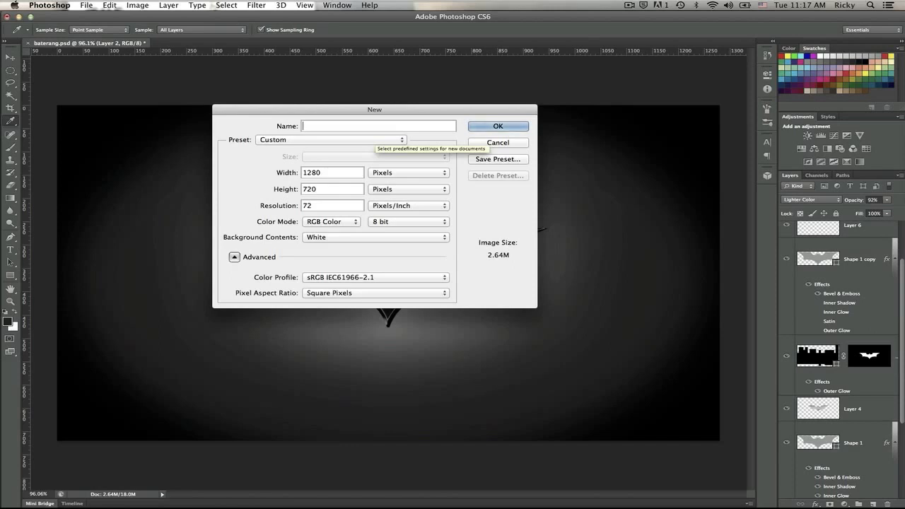
{"action": "type", "text": "batn"}
{"action": "key", "text": "BackSpace"}
{"action": "type", "text": "ma"}
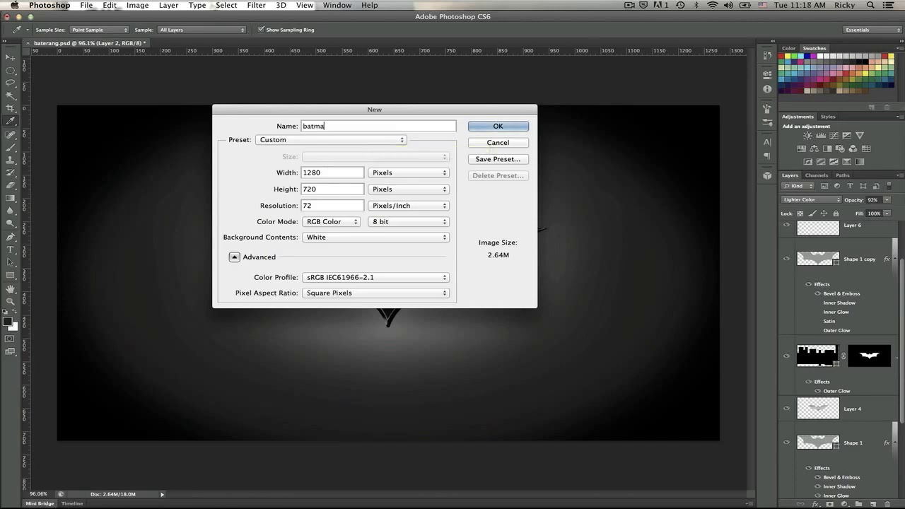
{"action": "type", "text": "n_eblem"}
{"action": "type", "text": "m"}
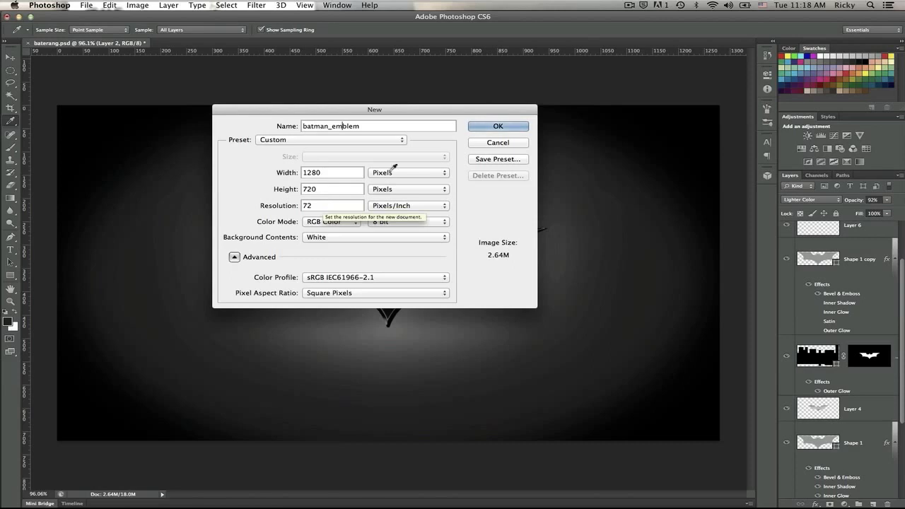
{"action": "left_click", "coordinate": [496, 125]}
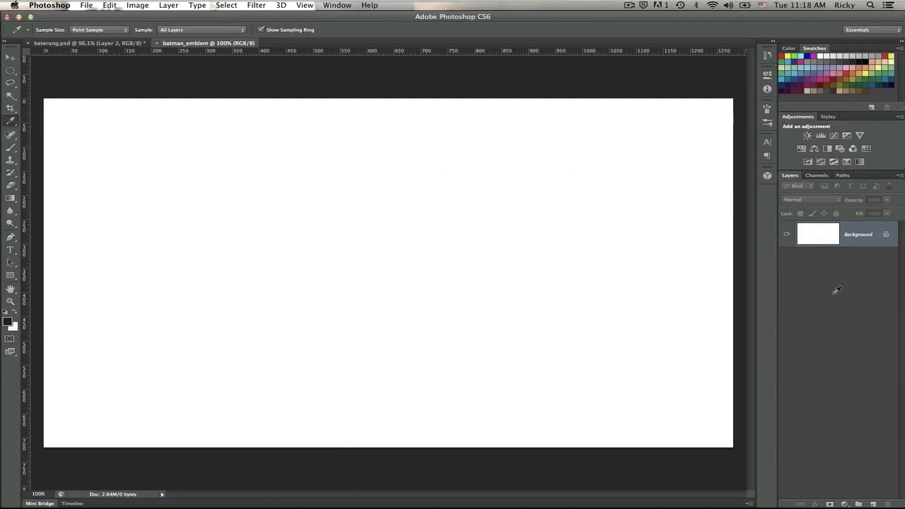
Add a new layer named bg and fill it with the default black foreground colour
{"action": "key", "text": "super+shift+n"}
{"action": "key", "text": "BackSpace"}
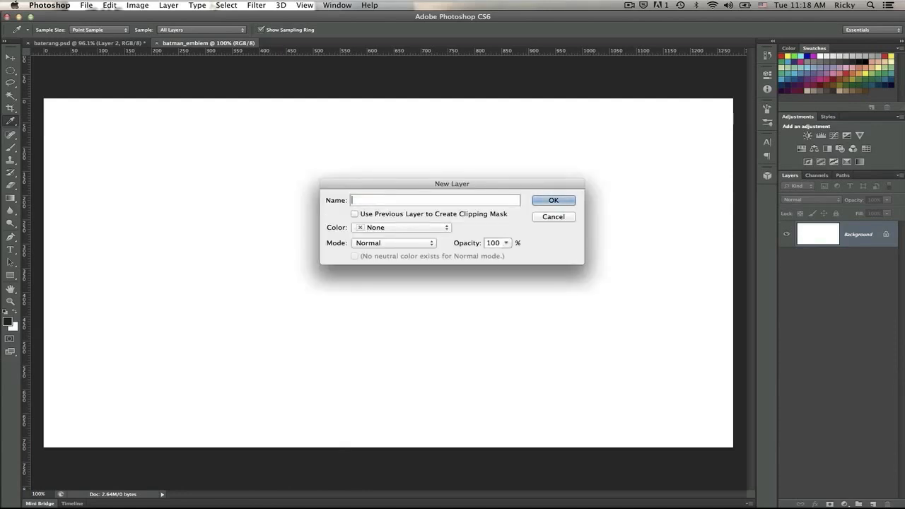
{"action": "type", "text": "bg"}
{"action": "key", "text": "Return"}
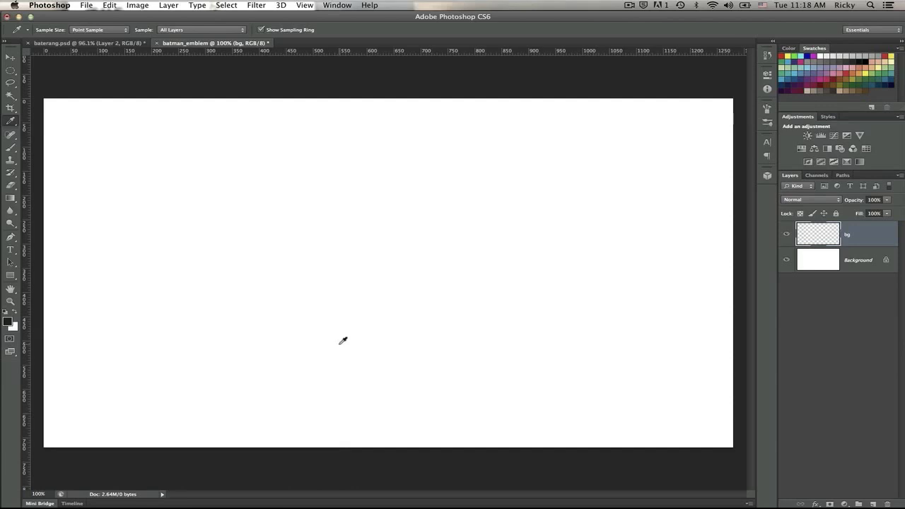
{"action": "key", "text": "d"}
{"action": "key", "text": "alt+BackSpace"}
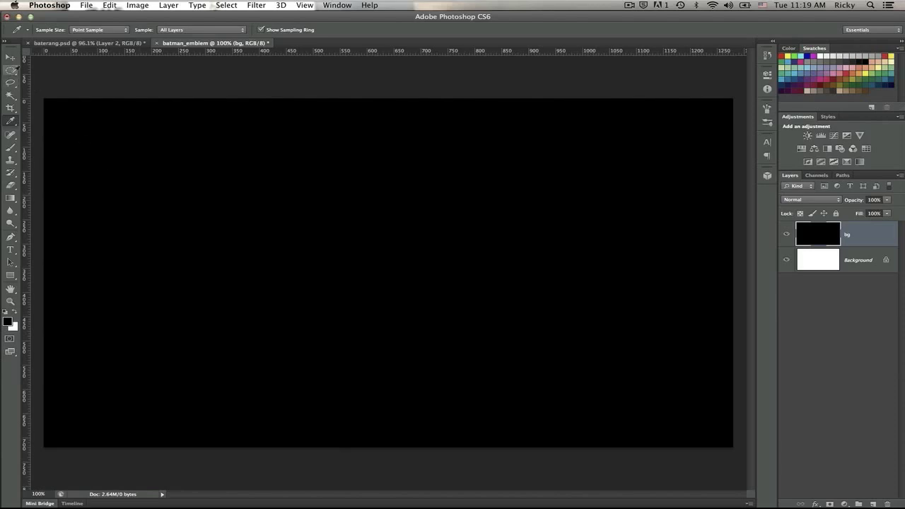
Make an elliptical selection about 1000 px wide spanning nearly the full canvas height, and add a new layer above bg
{"action": "left_click", "coordinate": [11, 70]}
{"action": "left_click_drag", "start_coordinate": [194, 199], "coordinate": [667, 442]}
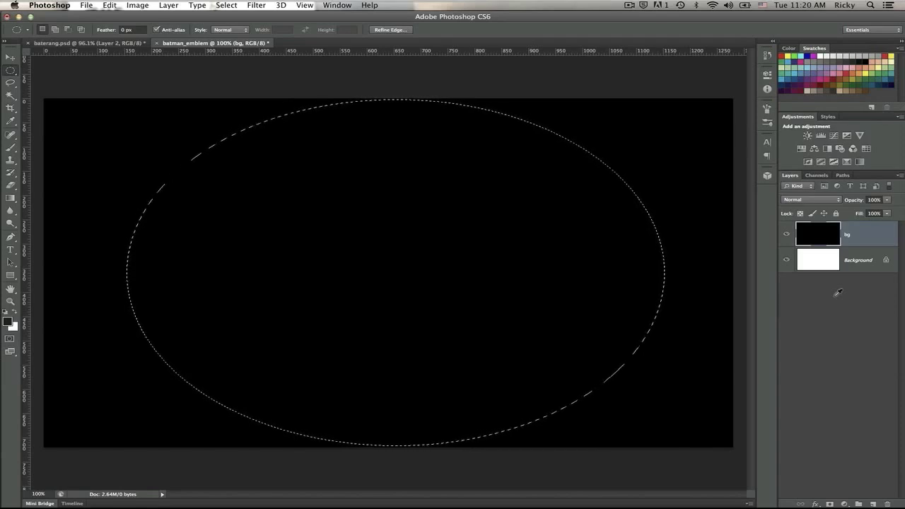
{"action": "key", "text": "super+shift+n"}
{"action": "key", "text": "Return"}
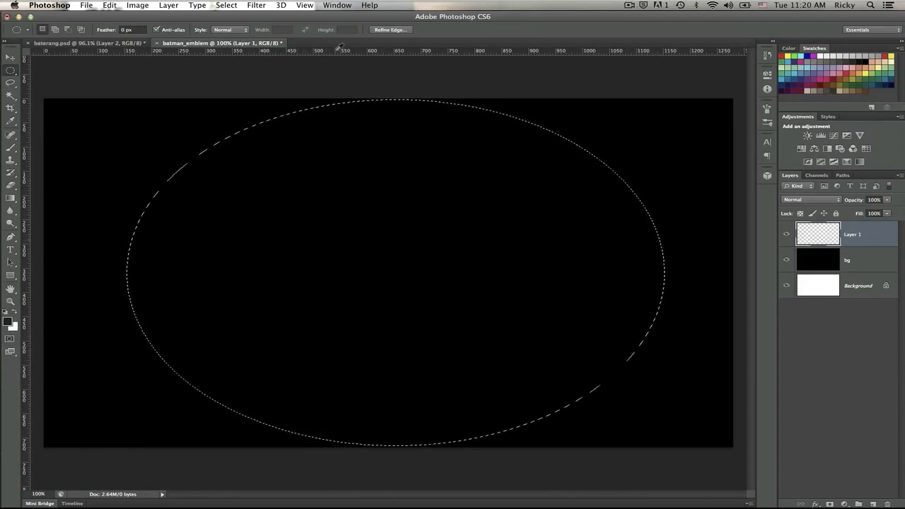
{"action": "key", "text": "super+d"}
{"action": "right_click", "coordinate": [356, 154]}
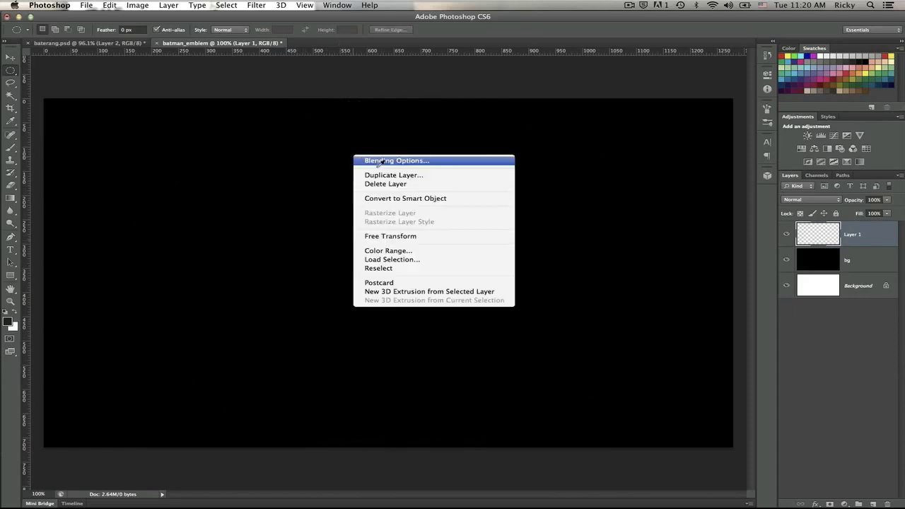
{"action": "left_click", "coordinate": [434, 250]}
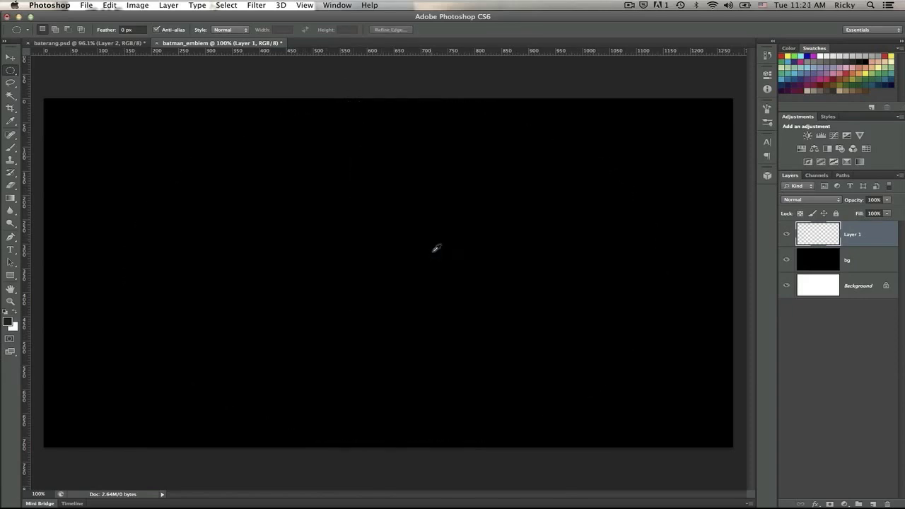
{"action": "left_click", "coordinate": [774, 90]}
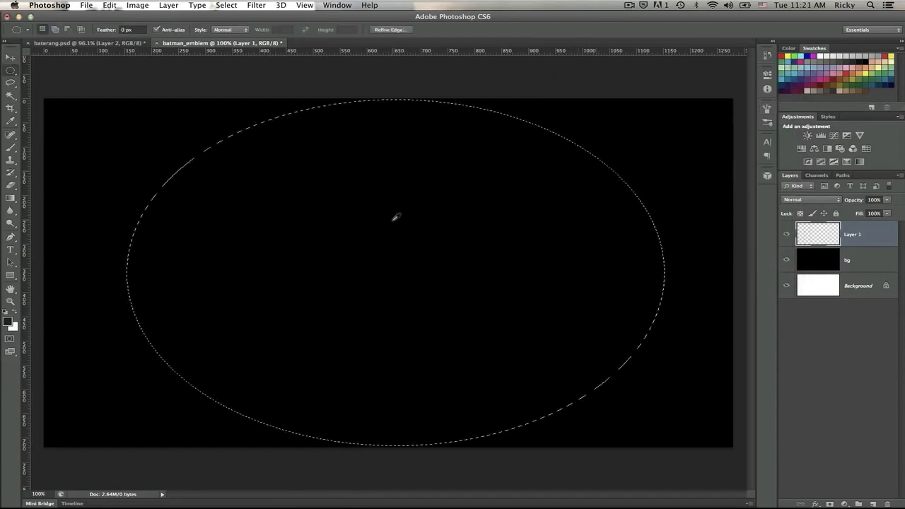
Fill the elliptical selection on Layer 1 with dark grey #454545 in Normal mode at 100% opacity
{"action": "right_click", "coordinate": [371, 217]}
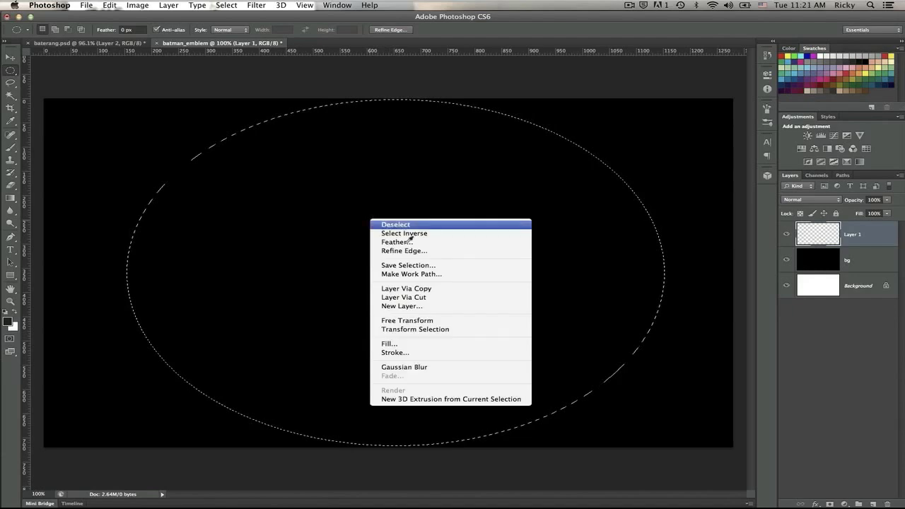
{"action": "left_click", "coordinate": [458, 341]}
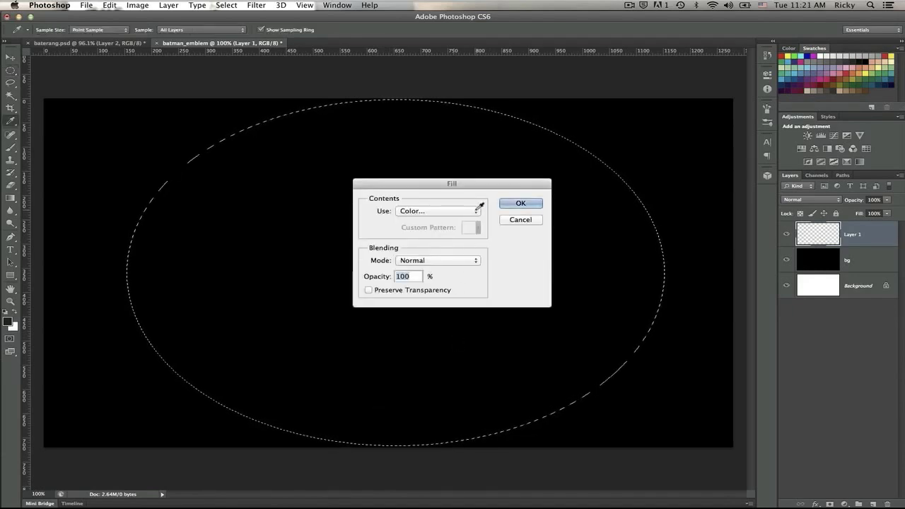
{"action": "left_click", "coordinate": [480, 207]}
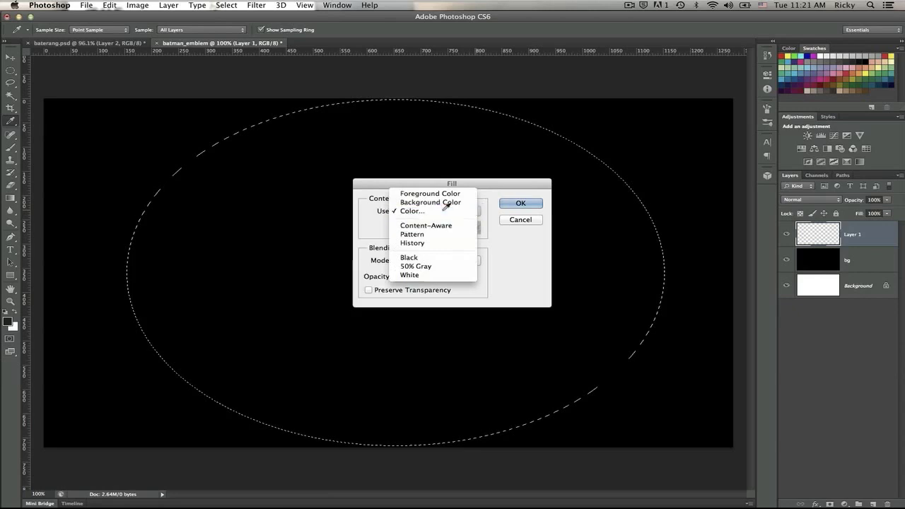
{"action": "left_click", "coordinate": [446, 210]}
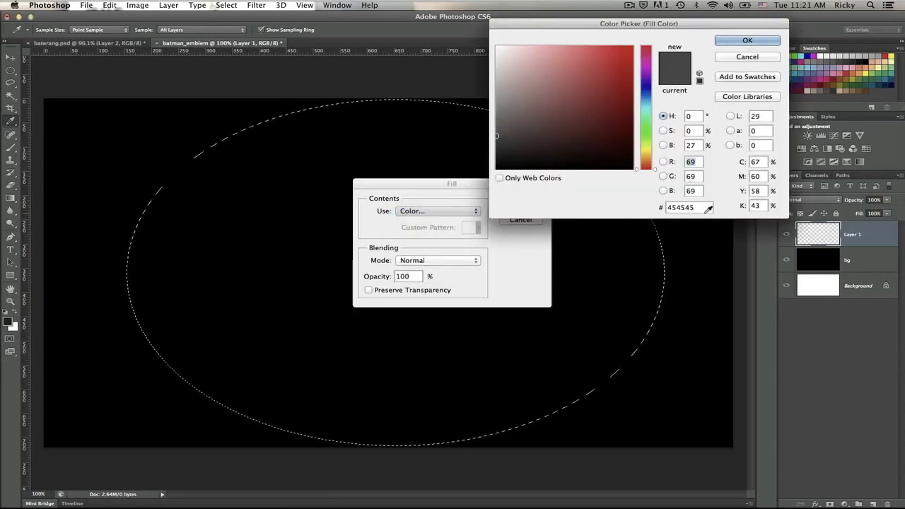
{"action": "left_click", "coordinate": [738, 38]}
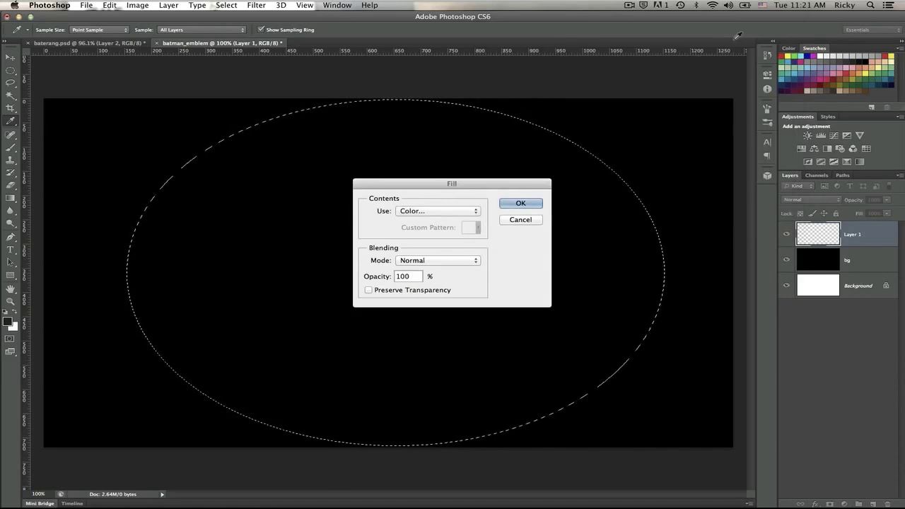
{"action": "left_click", "coordinate": [521, 203]}
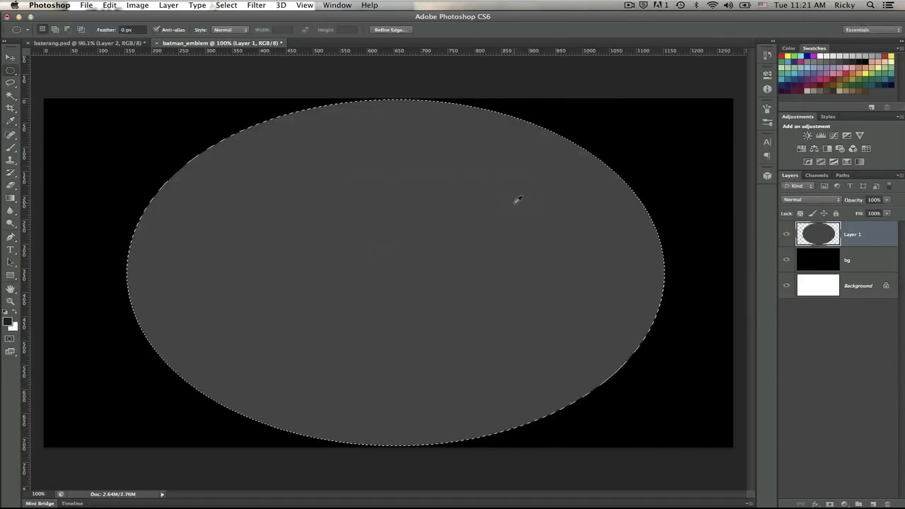
Deselect the ellipse and apply a Gaussian Blur with a 98-pixel radius to the grey oval
{"action": "key", "text": "super+d"}
{"action": "left_click", "coordinate": [264, 4]}
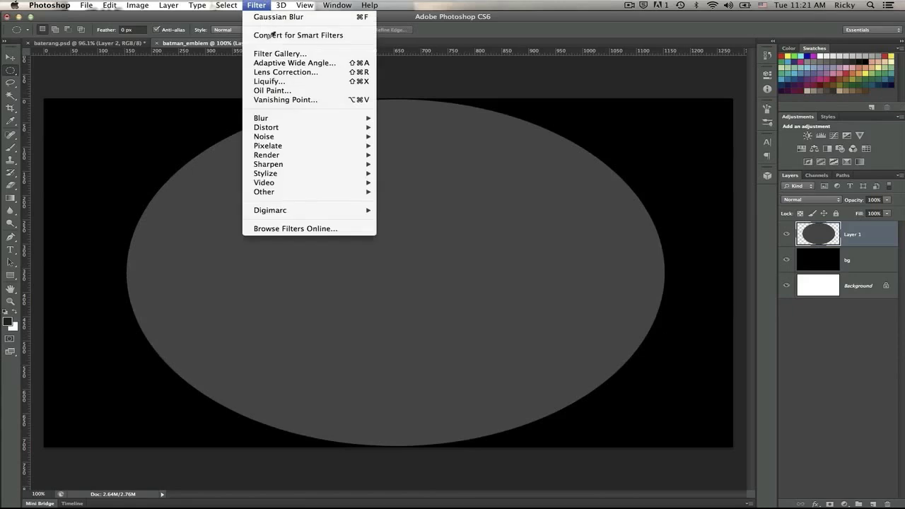
{"action": "mouse_move", "coordinate": [279, 118]}
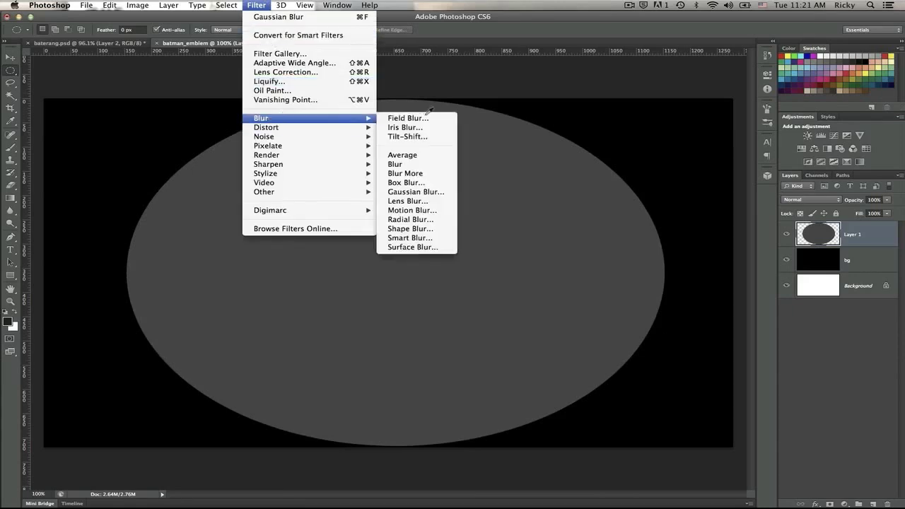
{"action": "left_click", "coordinate": [424, 191]}
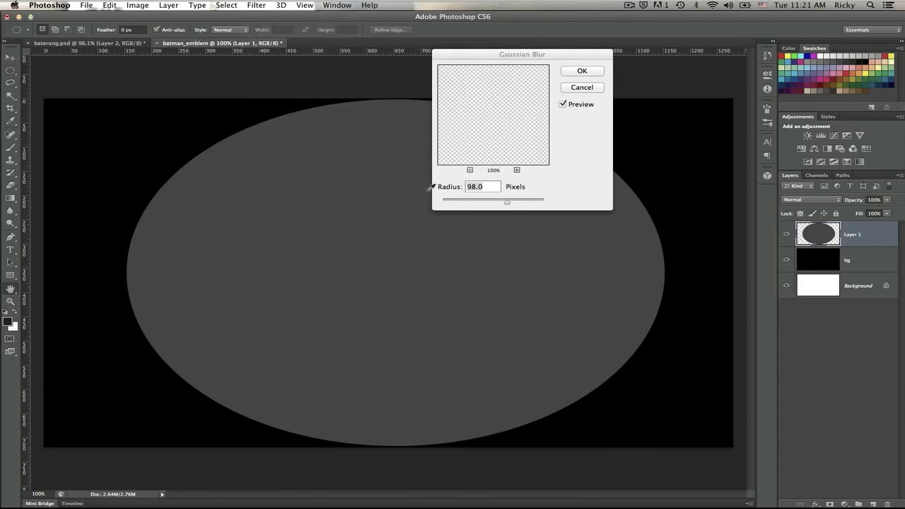
{"action": "left_click", "coordinate": [583, 70]}
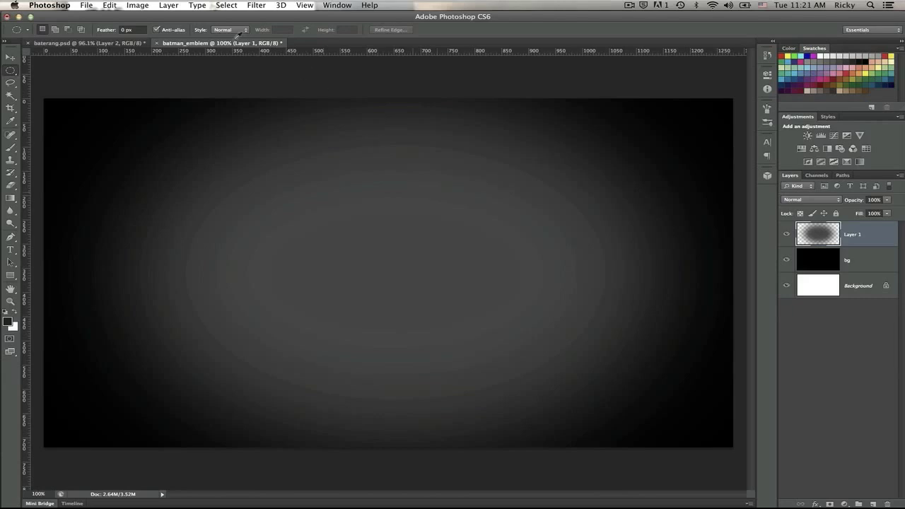
Float the two document windows side by side and copy the Shape 1 bat layer from baterang.psd into batman_emblem
{"action": "left_click_drag", "start_coordinate": [221, 42], "coordinate": [344, 72]}
{"action": "left_click_drag", "start_coordinate": [71, 42], "coordinate": [42, 78]}
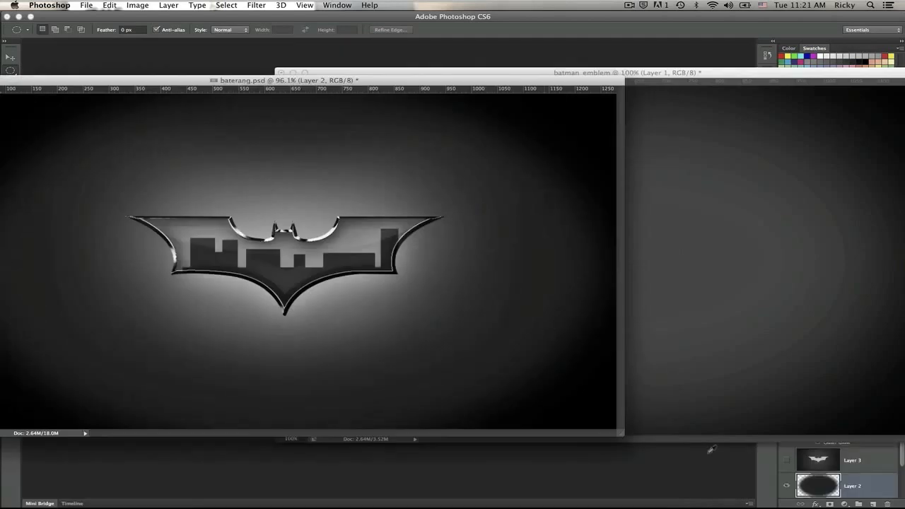
{"action": "scroll", "coordinate": [834, 475], "scroll_direction": "up", "scroll_amount": 3}
{"action": "scroll", "coordinate": [836, 473], "scroll_direction": "down", "scroll_amount": 1}
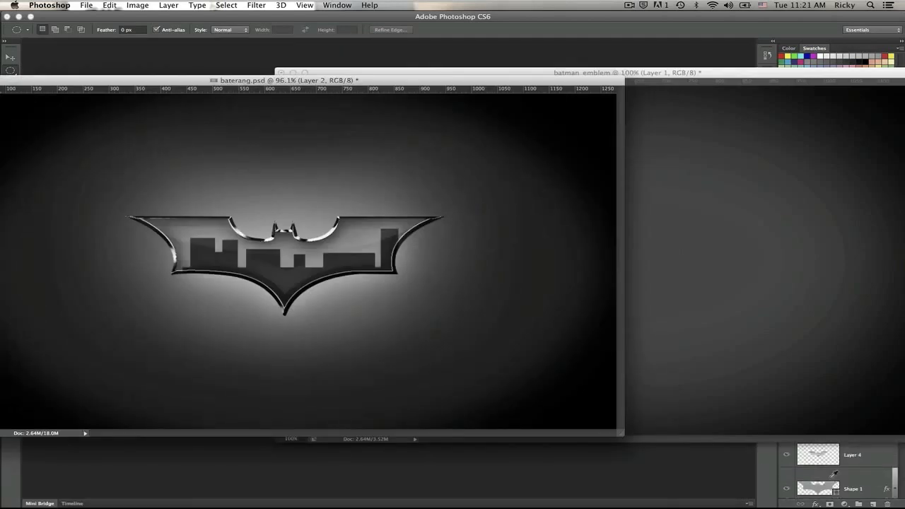
{"action": "scroll", "coordinate": [835, 472], "scroll_direction": "down", "scroll_amount": 1}
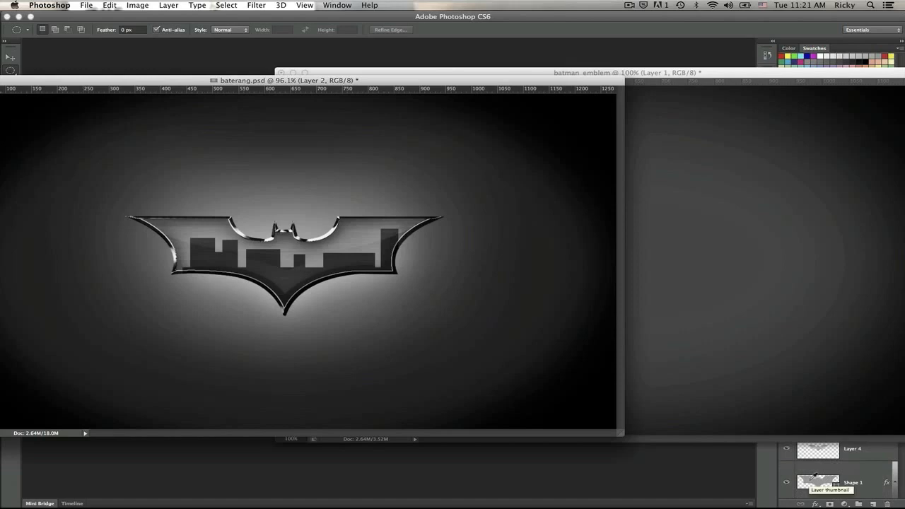
{"action": "left_click_drag", "start_coordinate": [813, 479], "coordinate": [695, 211]}
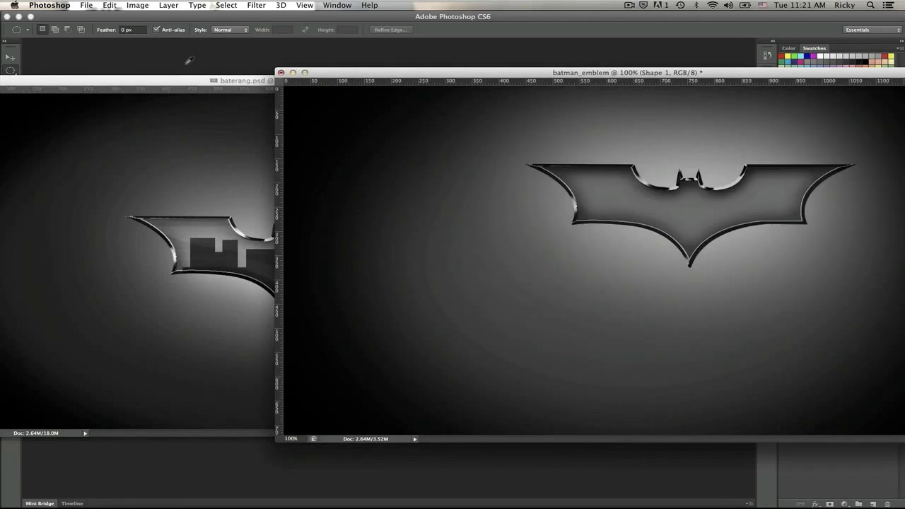
Dock the baterang.psd and batman_emblem windows back into the main window as tabbed documents
{"action": "left_click", "coordinate": [138, 76]}
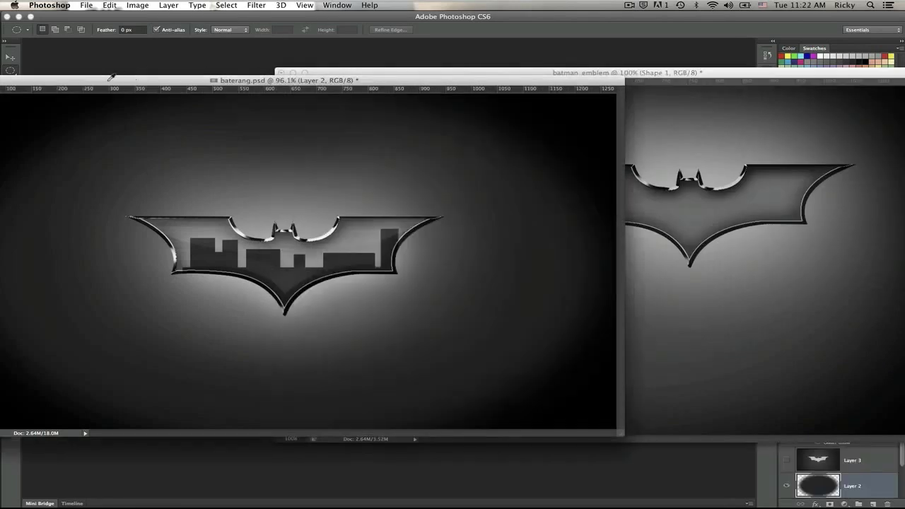
{"action": "left_click_drag", "start_coordinate": [111, 76], "coordinate": [114, 59]}
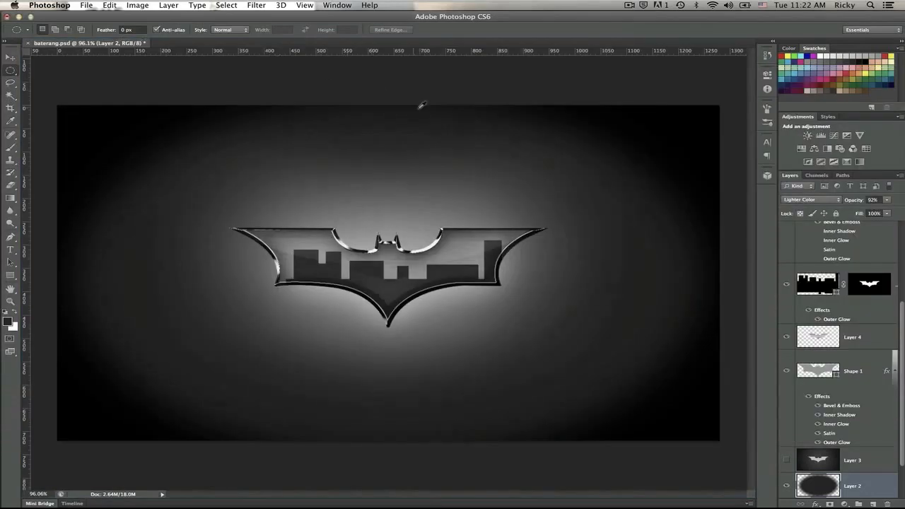
{"action": "key", "text": "F3"}
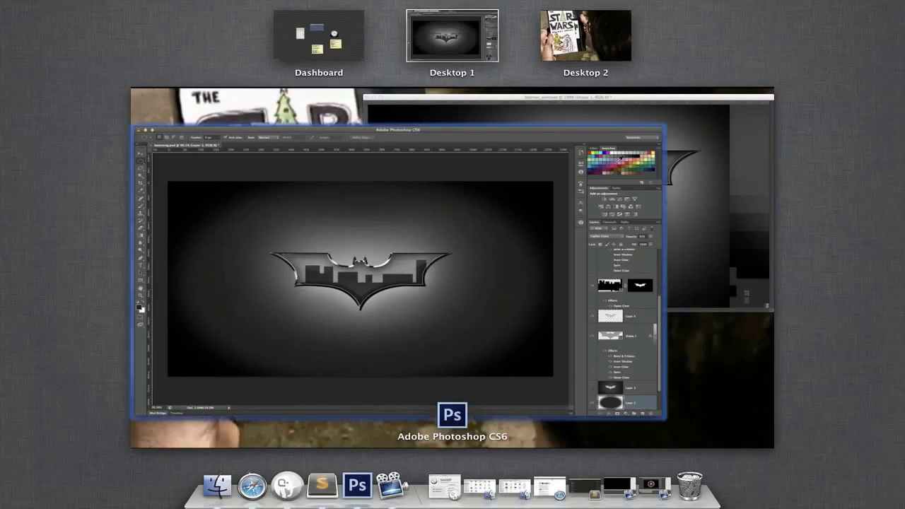
{"action": "left_click", "coordinate": [697, 169]}
{"action": "left_click_drag", "start_coordinate": [370, 198], "coordinate": [354, 106]}
{"action": "left_click", "coordinate": [355, 106]}
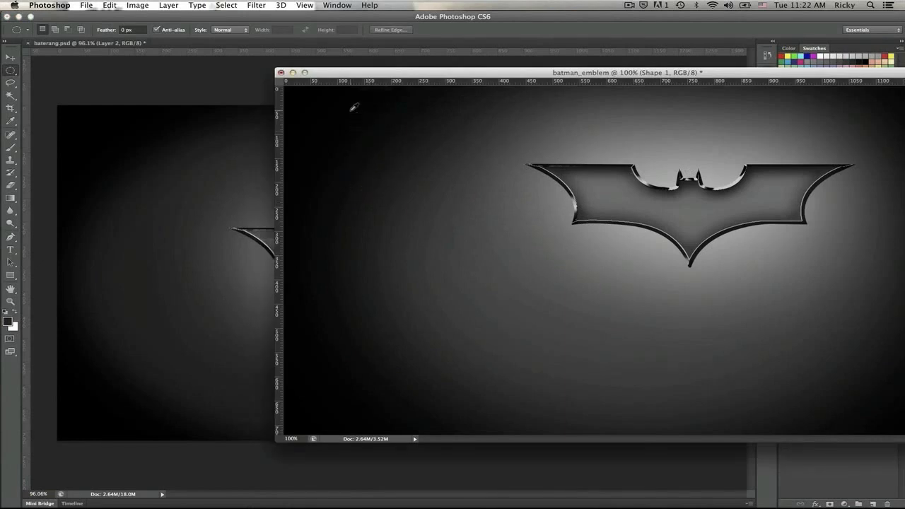
{"action": "left_click_drag", "start_coordinate": [386, 70], "coordinate": [310, 41]}
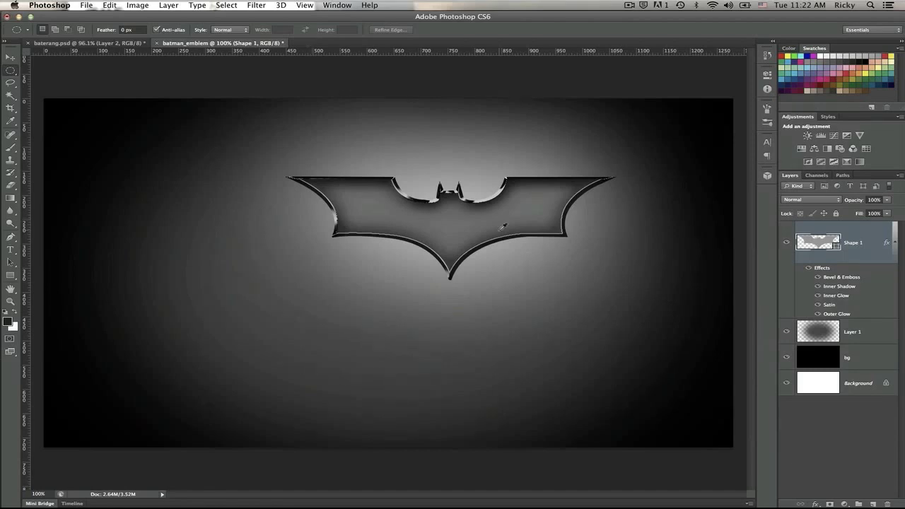
Select the whole canvas and align the Shape 1 bat emblem to its horizontal and vertical centres
{"action": "key", "text": "super+a"}
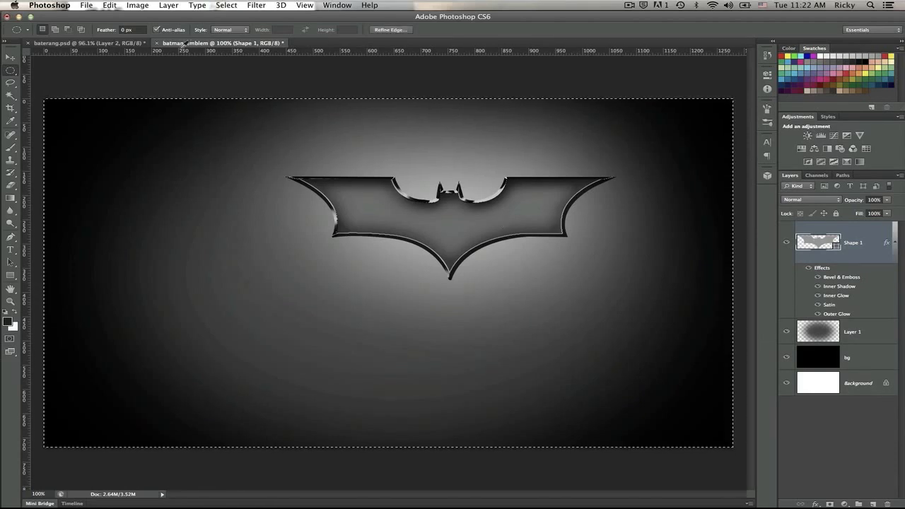
{"action": "key", "text": "v"}
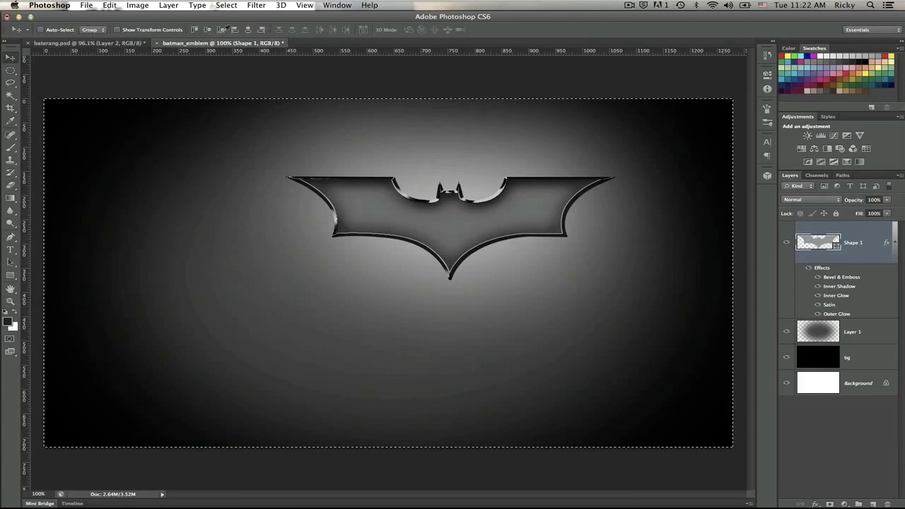
{"action": "left_click", "coordinate": [248, 30]}
{"action": "left_click", "coordinate": [221, 30]}
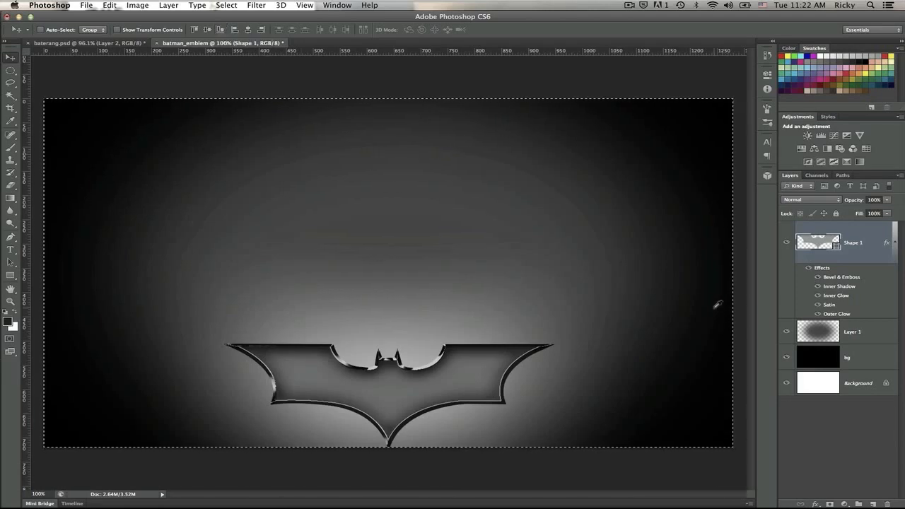
{"action": "left_click", "coordinate": [207, 30]}
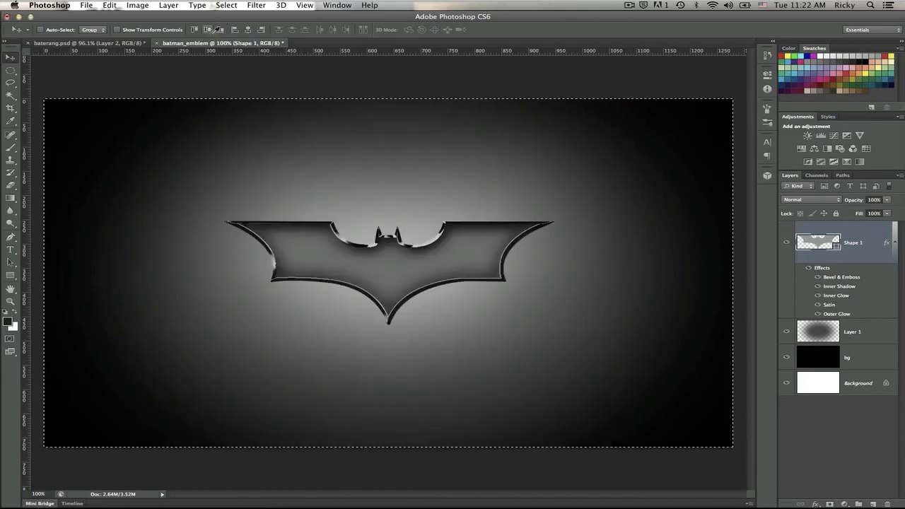
Deselect the canvas and hide all layer effects of Shape 1
{"action": "key", "text": "super+d"}
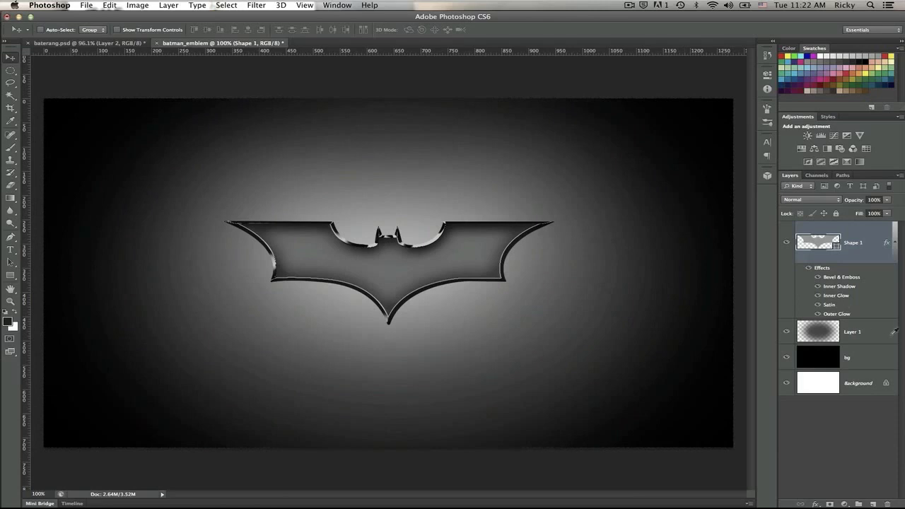
{"action": "left_click", "coordinate": [814, 266]}
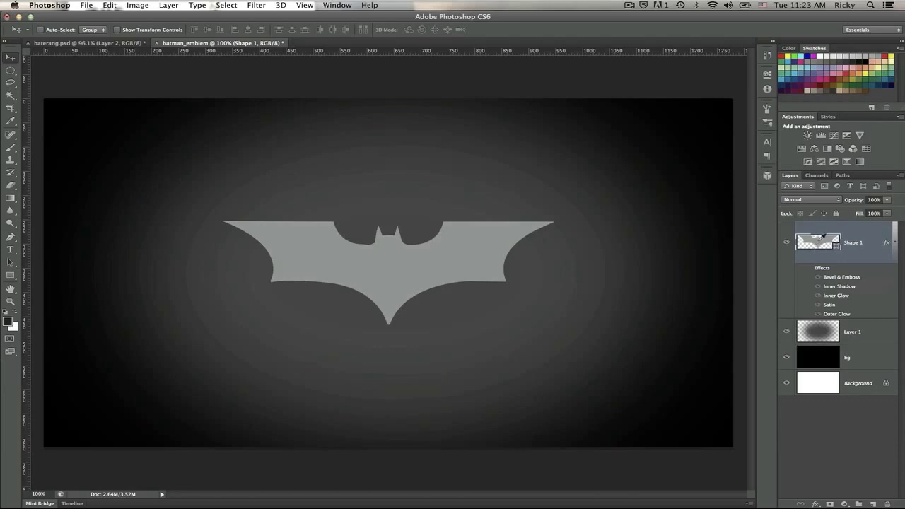
Set the foreground colour to the grey 959595 sampled from the flat bat shape
{"action": "key", "text": "g"}
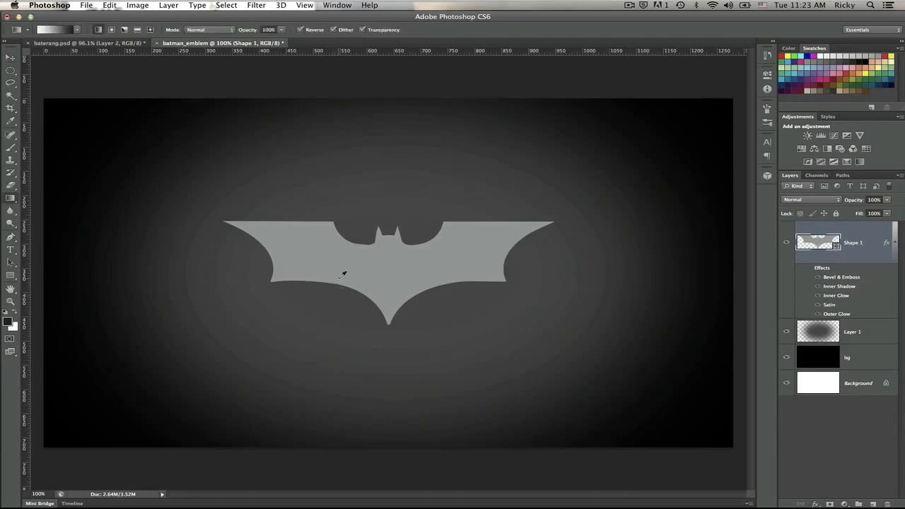
{"action": "key", "text": "i"}
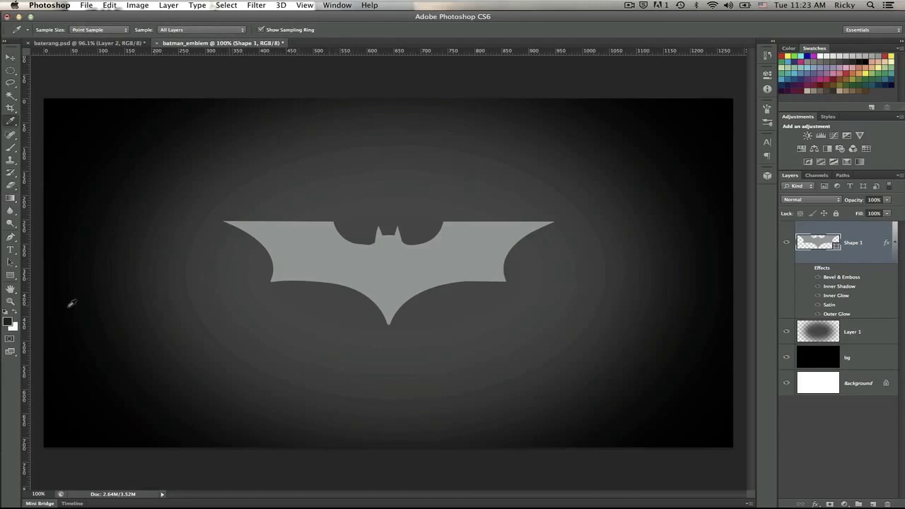
{"action": "left_click", "coordinate": [7, 320]}
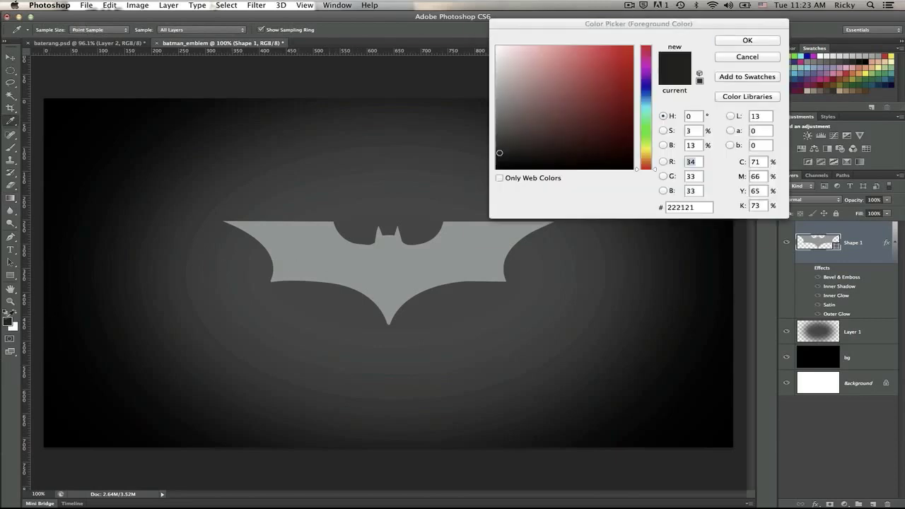
{"action": "left_click", "coordinate": [333, 247]}
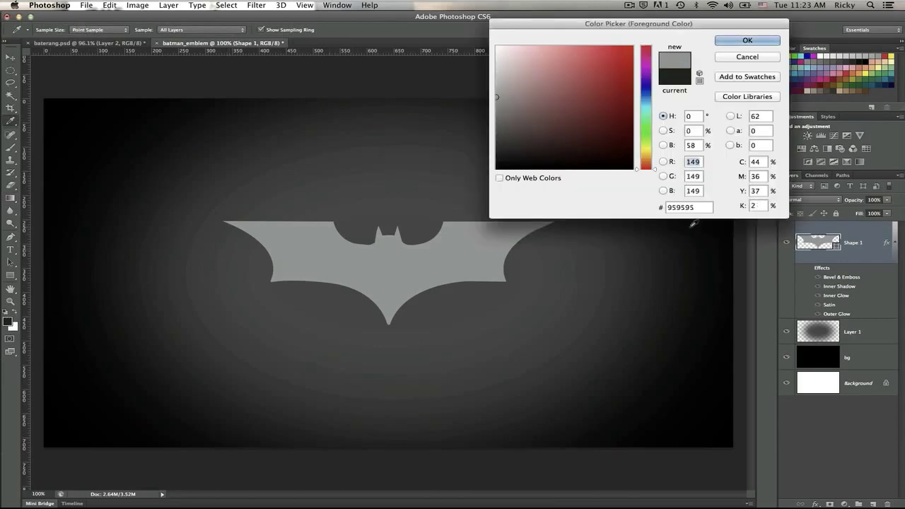
{"action": "left_click", "coordinate": [747, 41]}
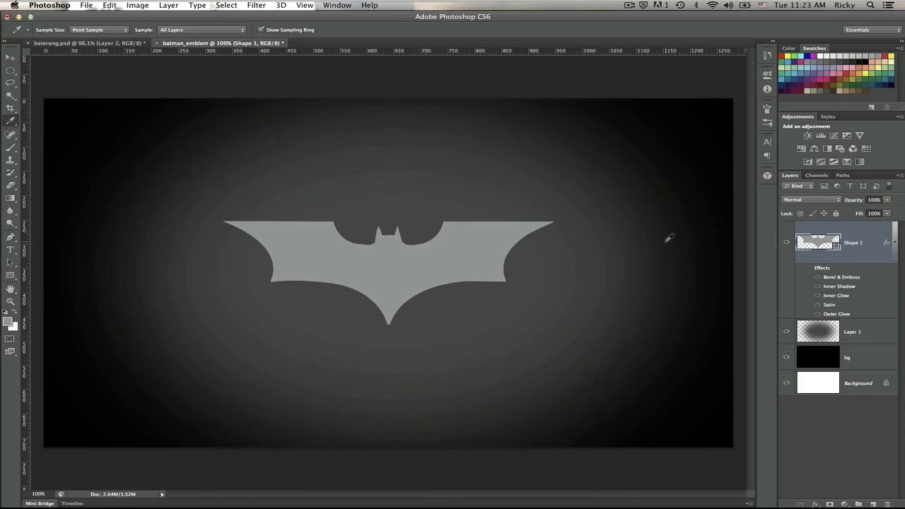
Show Shape 1's effects group with its individual effects hidden, and turn Bevel & Emboss back on in its layer style settings
{"action": "left_click", "coordinate": [810, 267]}
{"action": "left_click_drag", "start_coordinate": [819, 277], "coordinate": [817, 315]}
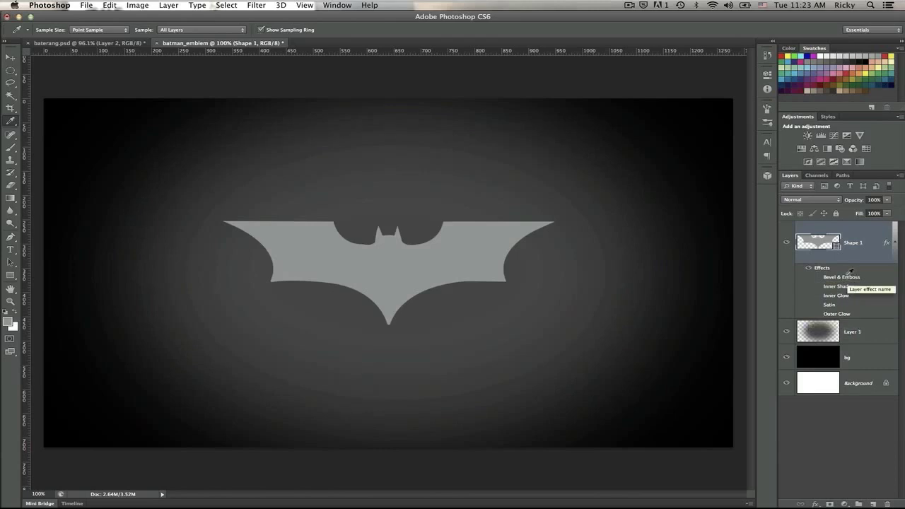
{"action": "double_click", "coordinate": [850, 272]}
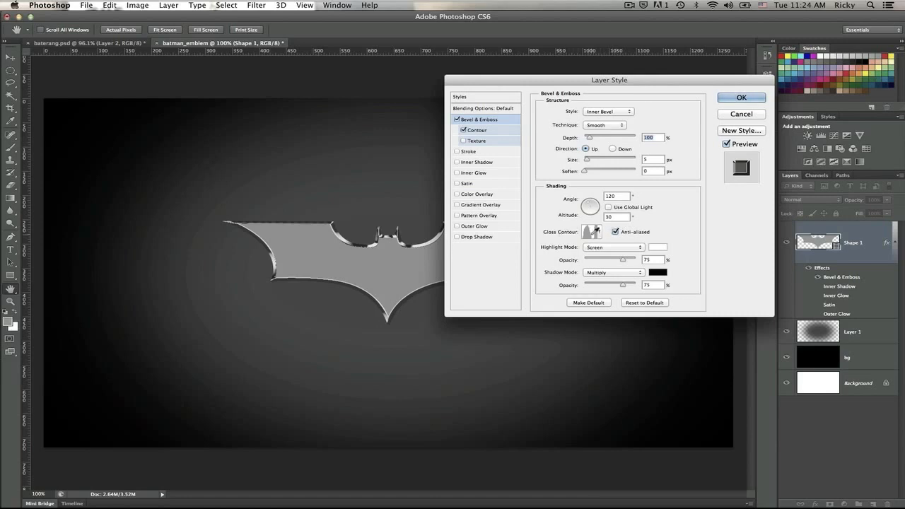
Examine the custom gloss contour curve of Bevel & Emboss and the Ring - Double curve of its Contour option
{"action": "left_click", "coordinate": [593, 231]}
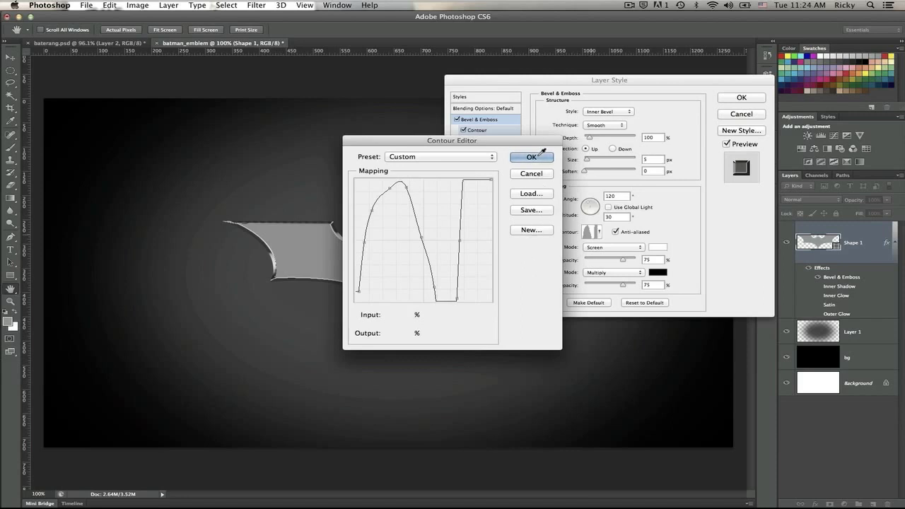
{"action": "left_click", "coordinate": [532, 156]}
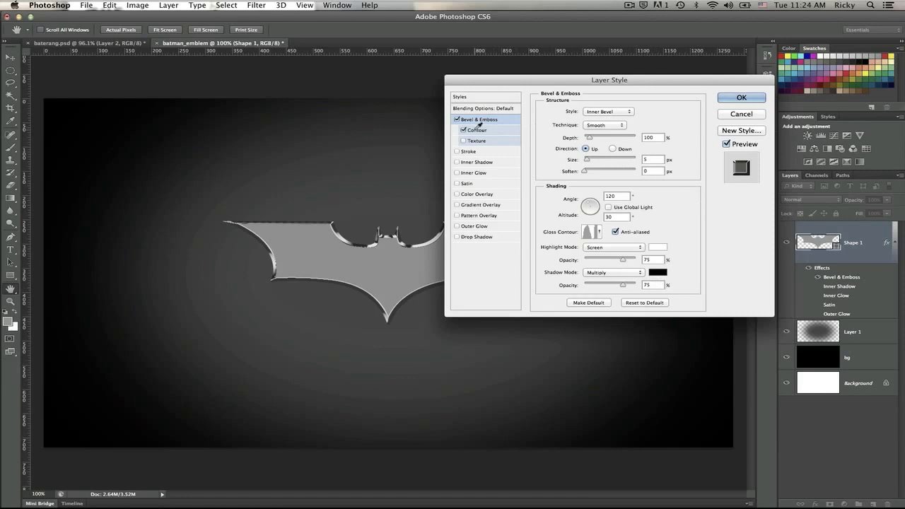
{"action": "left_click", "coordinate": [479, 128]}
{"action": "left_click", "coordinate": [576, 109]}
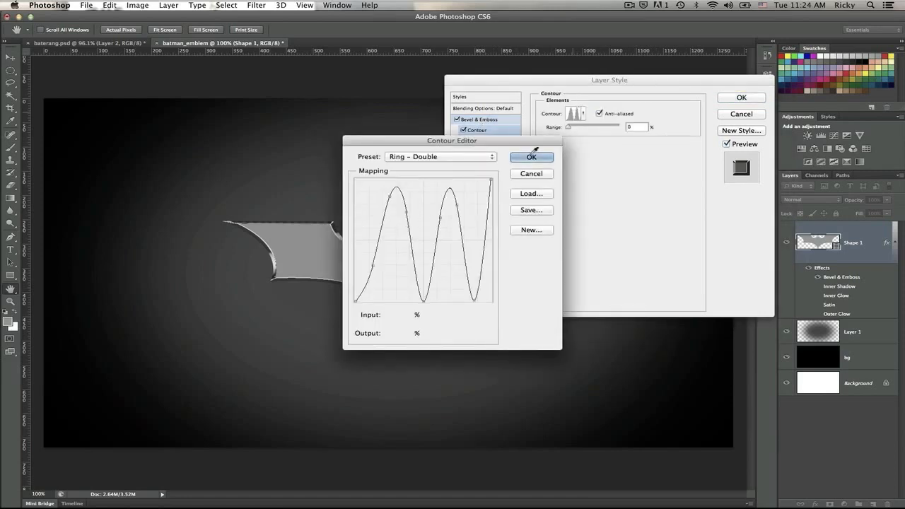
{"action": "left_click", "coordinate": [534, 155]}
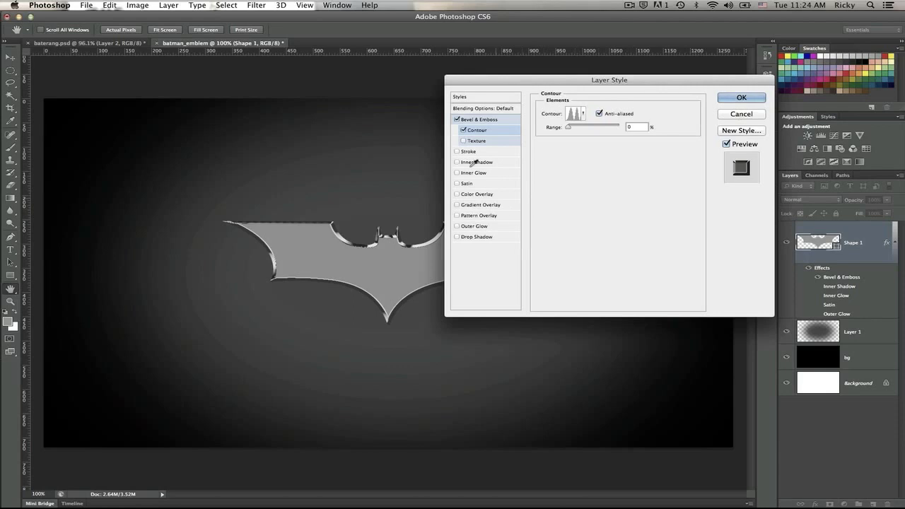
Enable Inner Shadow and Inner Glow on Shape 1, keeping the Inner Glow colour at 5a5a5a
{"action": "left_click", "coordinate": [476, 162]}
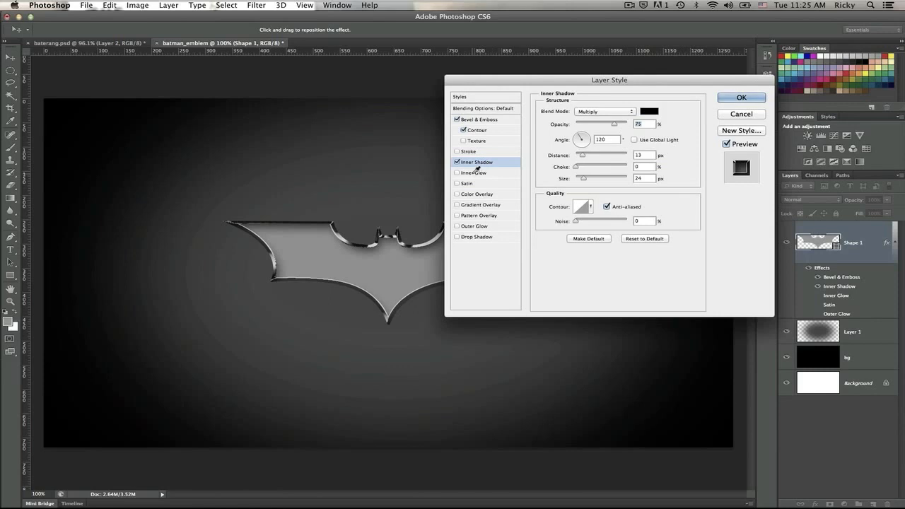
{"action": "left_click", "coordinate": [476, 172]}
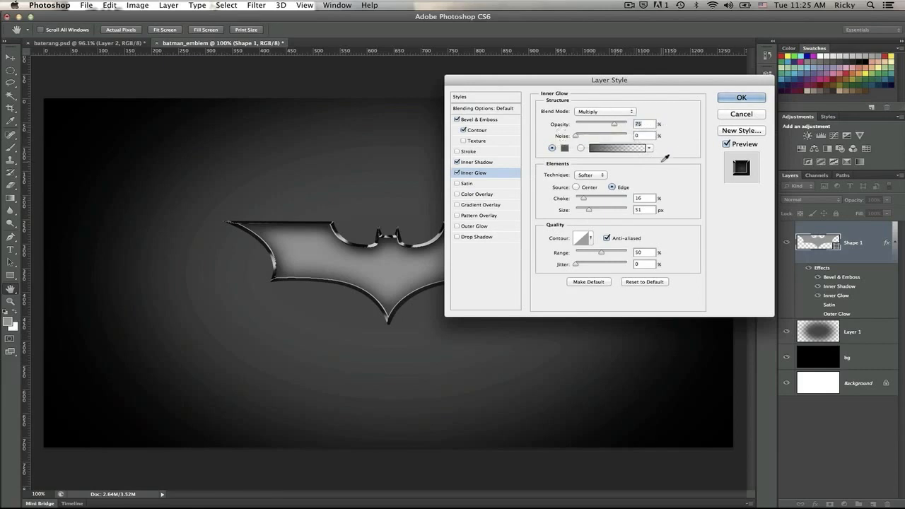
{"action": "left_click", "coordinate": [566, 147]}
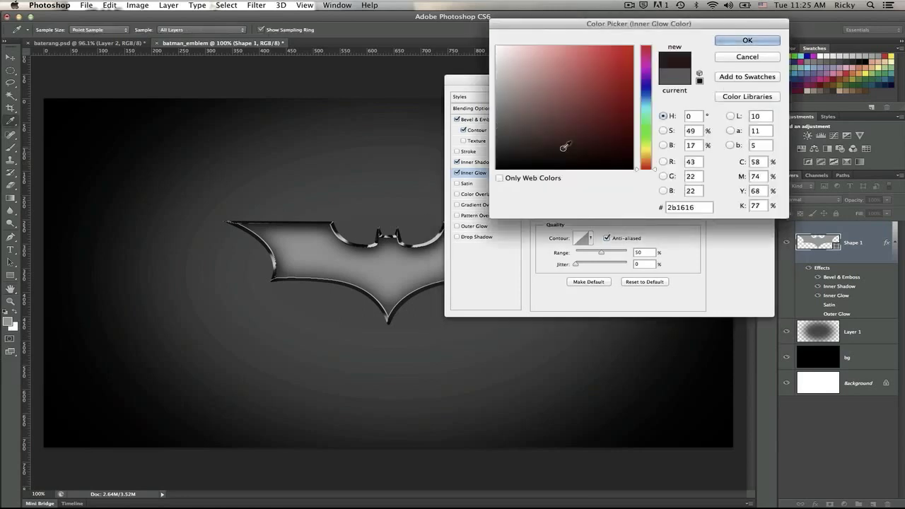
{"action": "left_click", "coordinate": [756, 56]}
{"action": "left_click", "coordinate": [570, 148]}
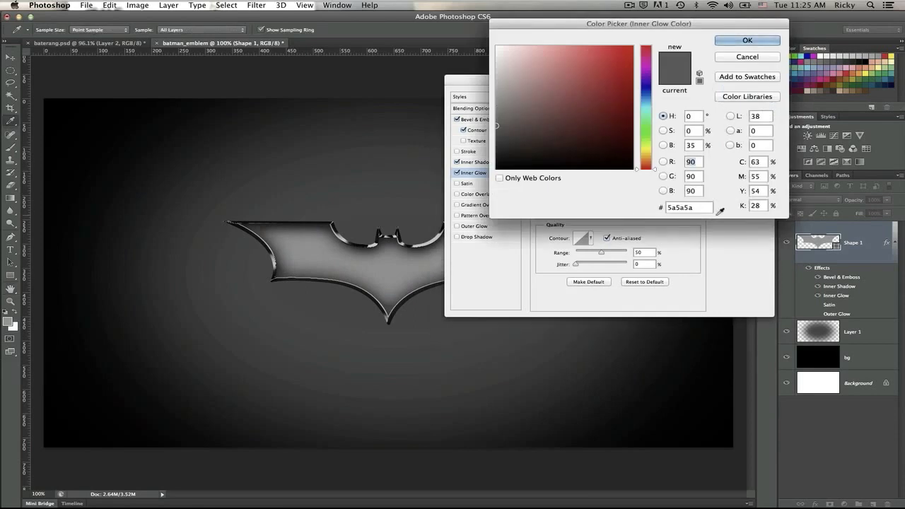
{"action": "left_click", "coordinate": [748, 39]}
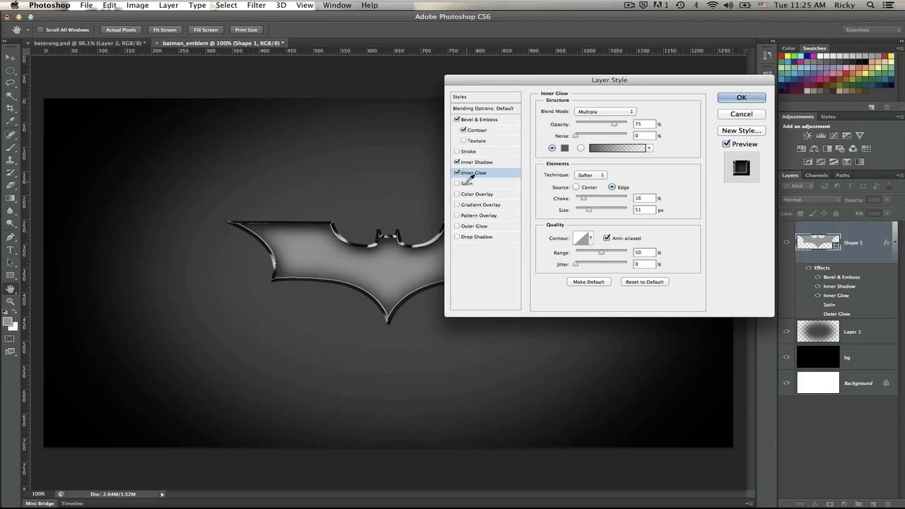
Enable Satin and Outer Glow on Shape 1 and apply the layer style
{"action": "left_click", "coordinate": [468, 182]}
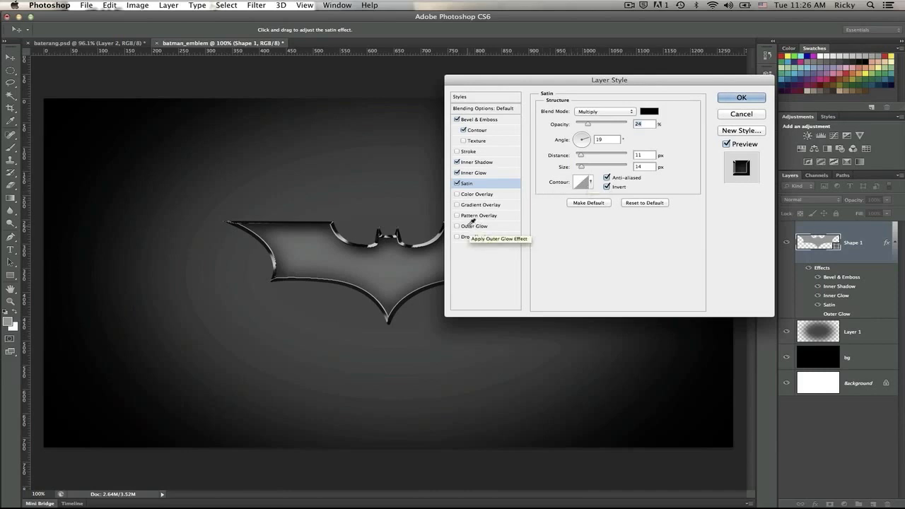
{"action": "left_click", "coordinate": [472, 225]}
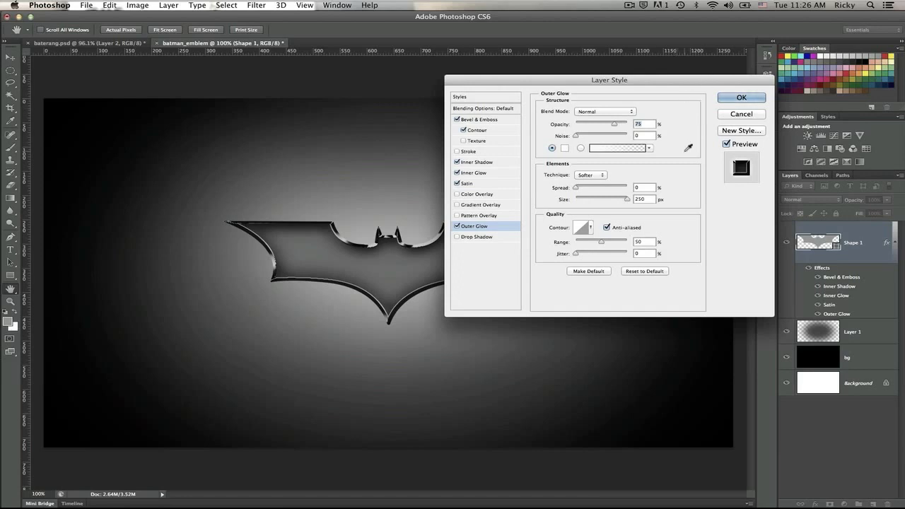
{"action": "left_click", "coordinate": [617, 111]}
{"action": "left_click", "coordinate": [751, 97]}
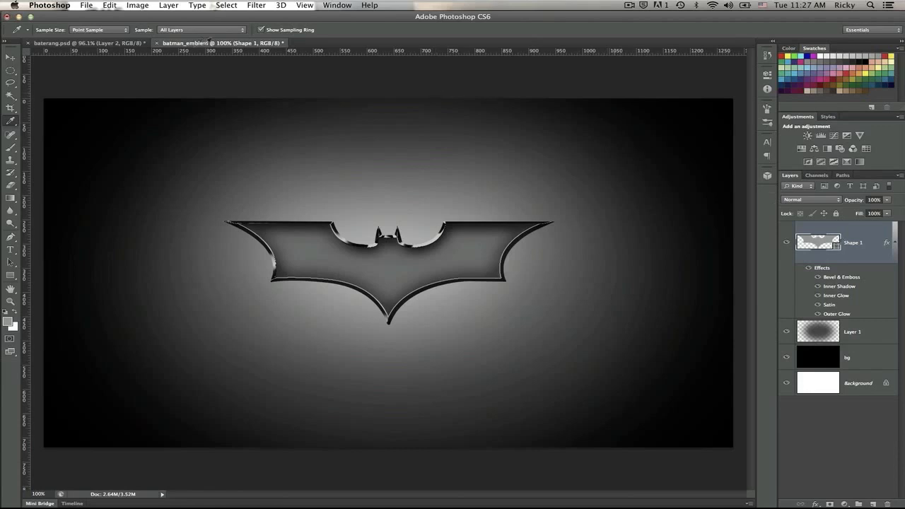
Float the batman_emblem and baterang.psd windows, and move Layer 4 above Shape 1 copy in the baterang.psd layer stack
{"action": "left_click_drag", "start_coordinate": [198, 43], "coordinate": [298, 57]}
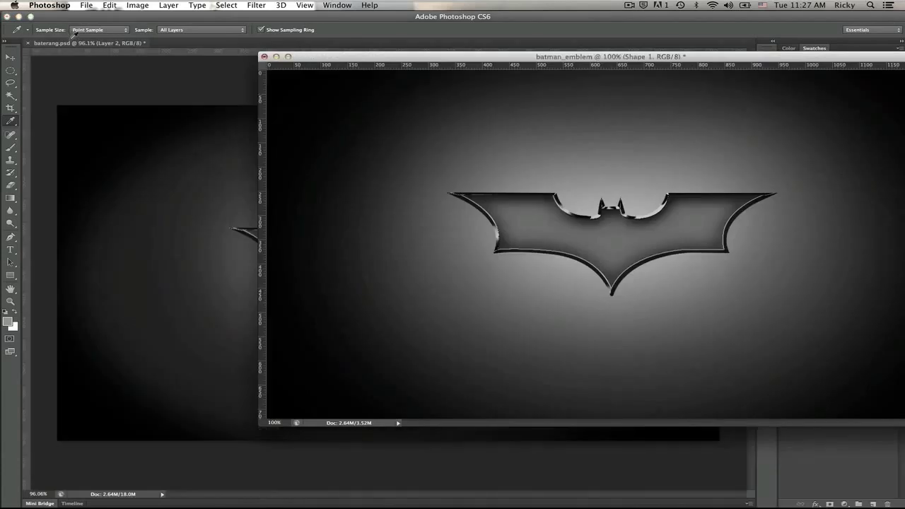
{"action": "left_click_drag", "start_coordinate": [71, 42], "coordinate": [63, 63]}
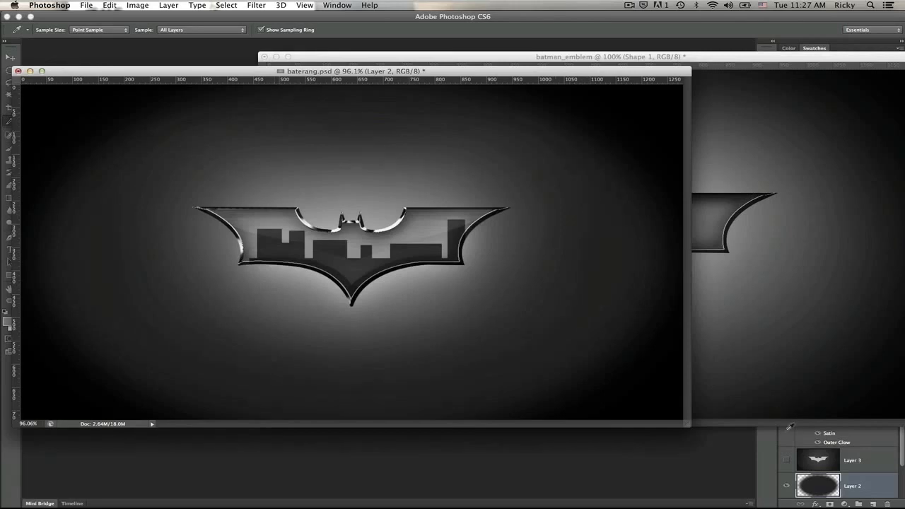
{"action": "scroll", "coordinate": [834, 474], "scroll_direction": "down", "scroll_amount": 5}
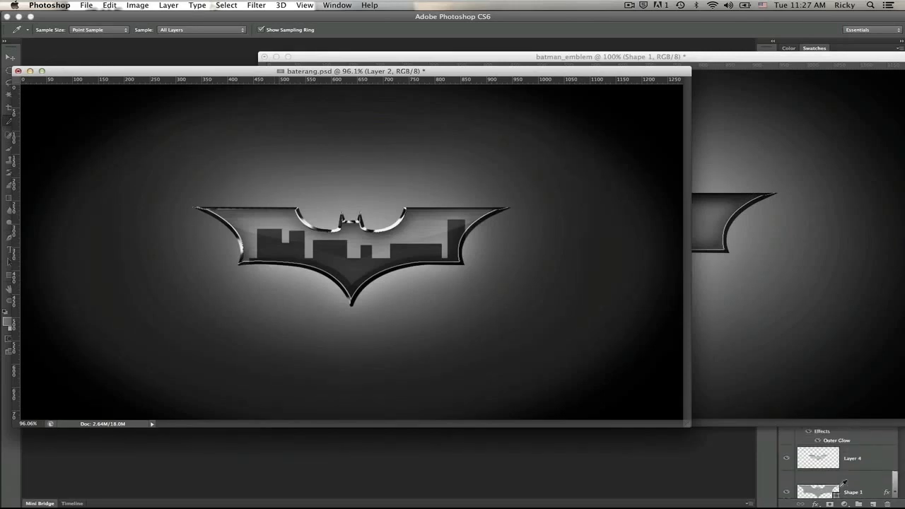
{"action": "left_click", "coordinate": [830, 451]}
{"action": "left_click_drag", "start_coordinate": [833, 453], "coordinate": [808, 276]}
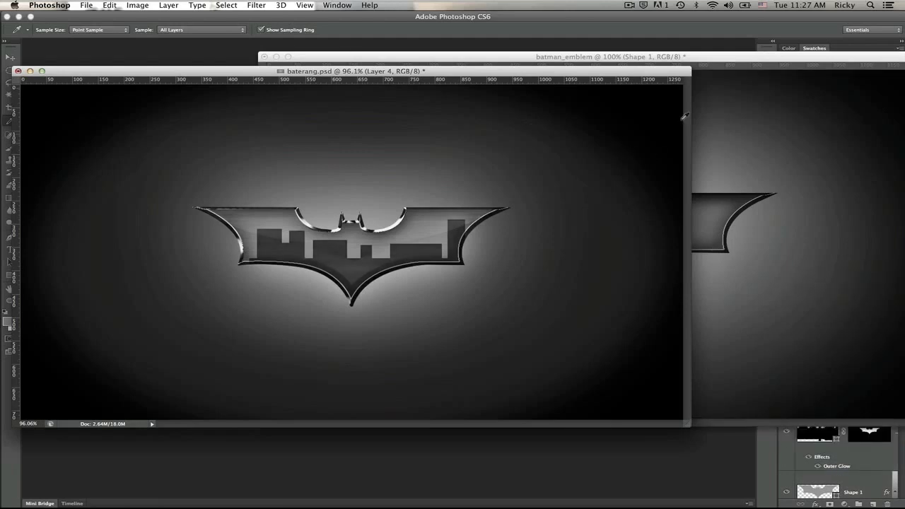
{"action": "scroll", "coordinate": [852, 435], "scroll_direction": "up", "scroll_amount": 1}
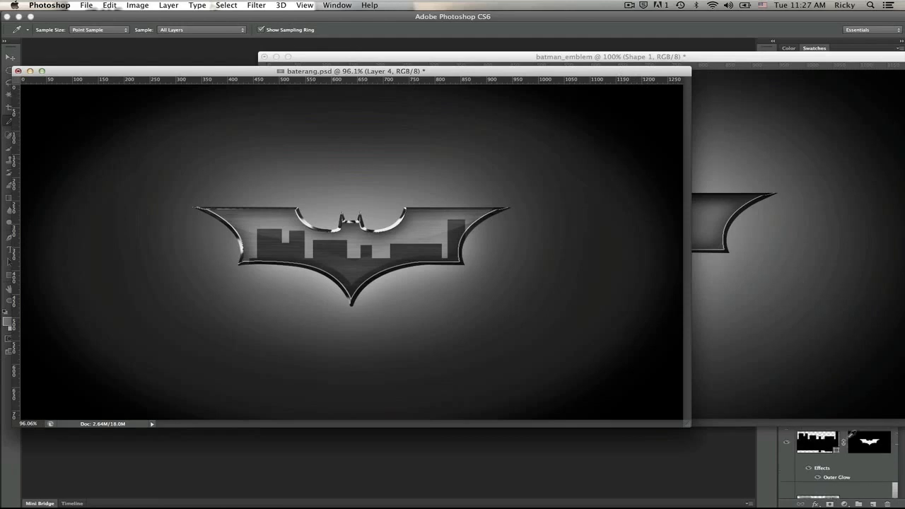
{"action": "scroll", "coordinate": [853, 435], "scroll_direction": "down", "scroll_amount": 3}
{"action": "scroll", "coordinate": [854, 434], "scroll_direction": "up", "scroll_amount": 3}
Reposition the batman_emblem window clear of the layer list and copy Layer 4 from baterang.psd into batman_emblem
{"action": "left_click", "coordinate": [665, 54]}
{"action": "left_click_drag", "start_coordinate": [537, 52], "coordinate": [302, 55]}
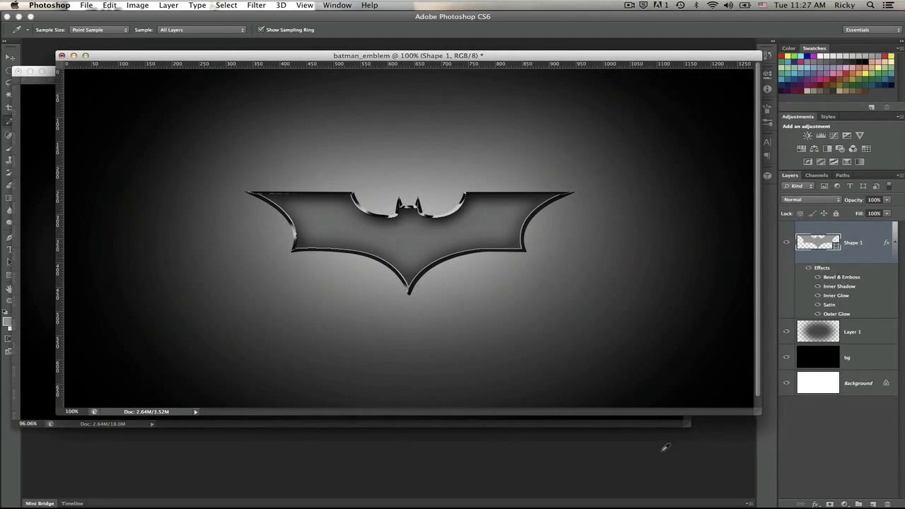
{"action": "left_click", "coordinate": [652, 424]}
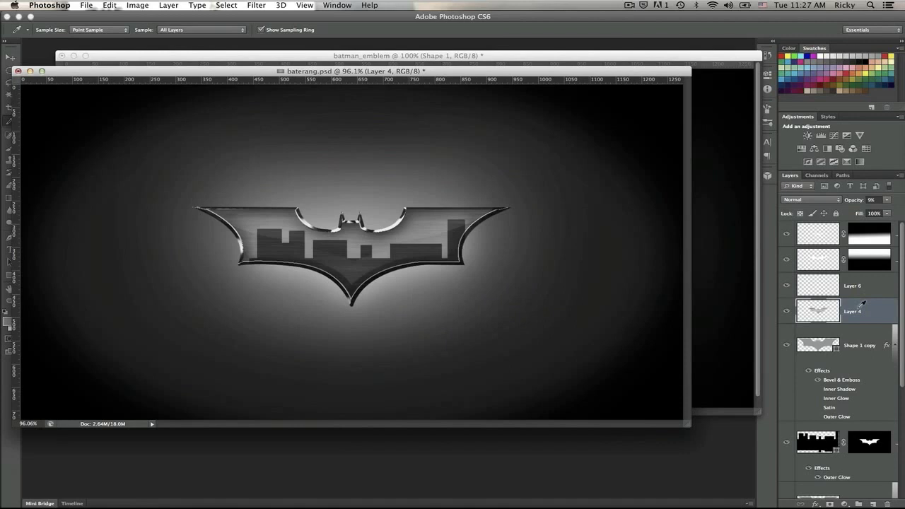
{"action": "left_click_drag", "start_coordinate": [860, 306], "coordinate": [735, 312]}
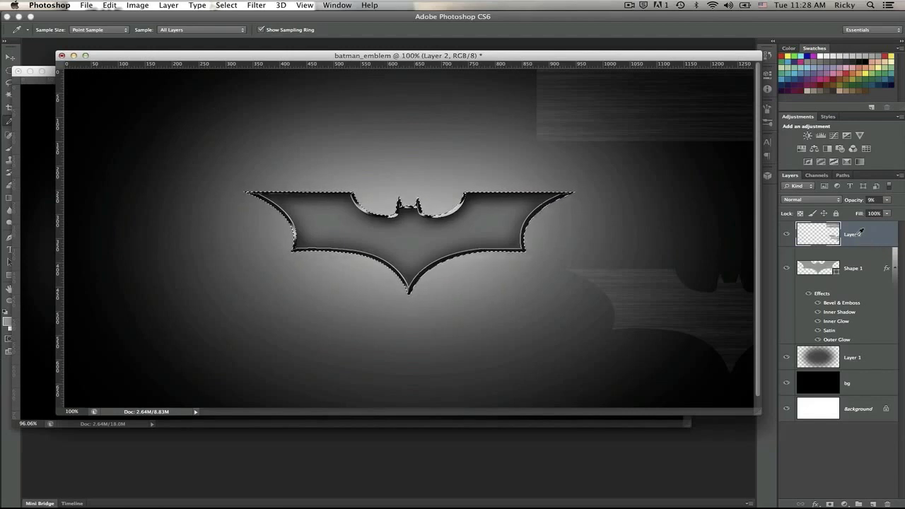
Minimise baterang.psd and align the brushed-metal Layer 2 to the canvas's horizontal and vertical centres, leaving nothing selected
{"action": "key", "text": "super+a"}
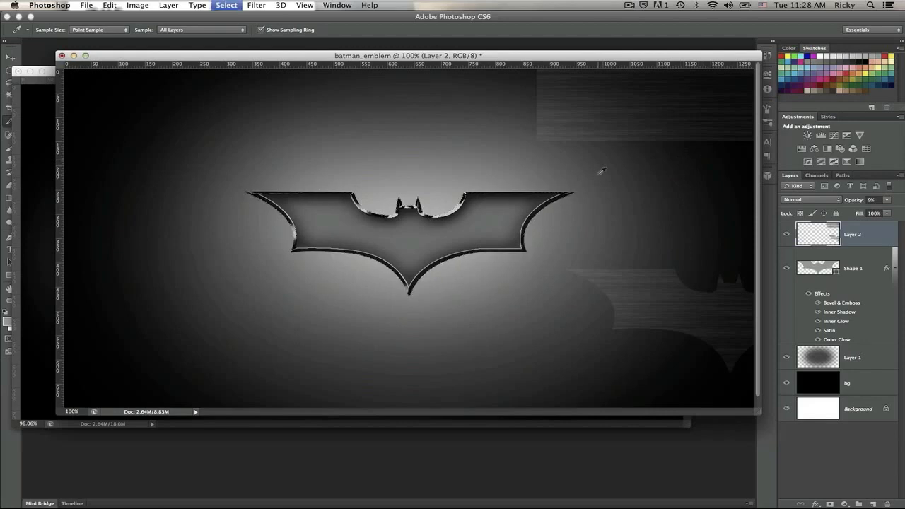
{"action": "key", "text": "v"}
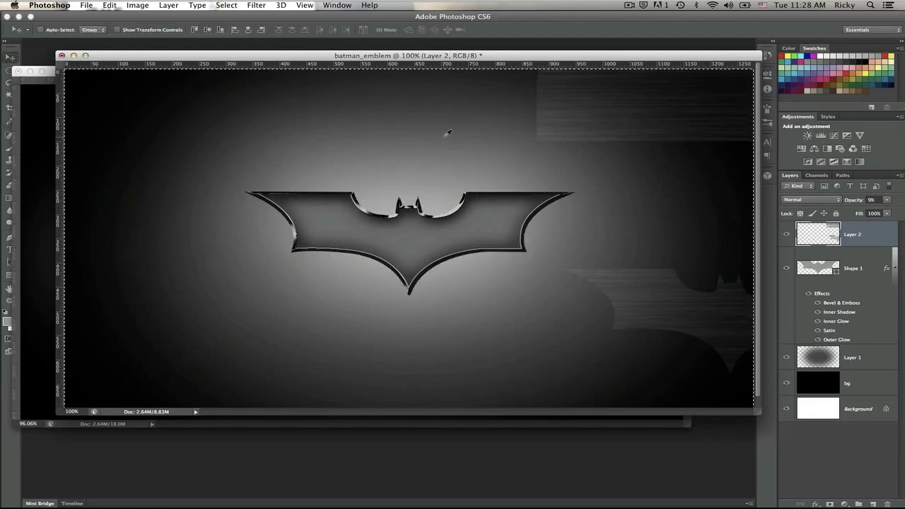
{"action": "left_click", "coordinate": [30, 71]}
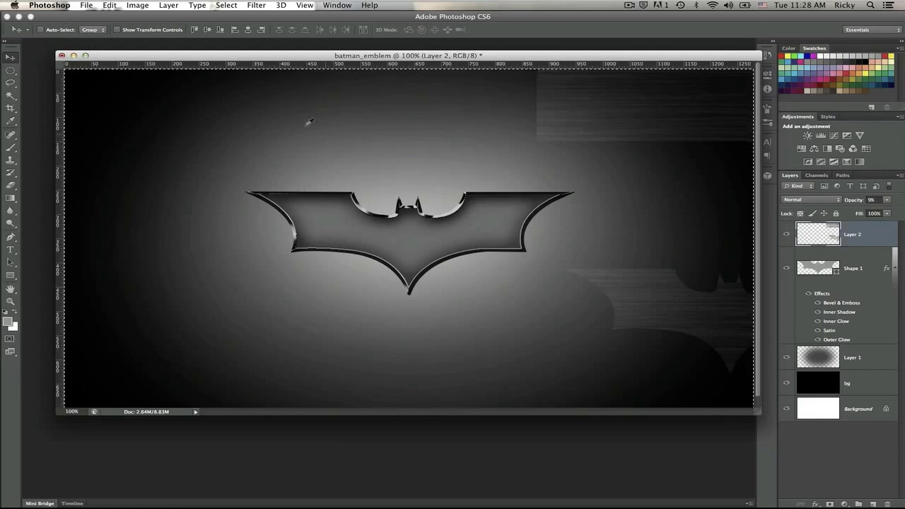
{"action": "left_click", "coordinate": [253, 27]}
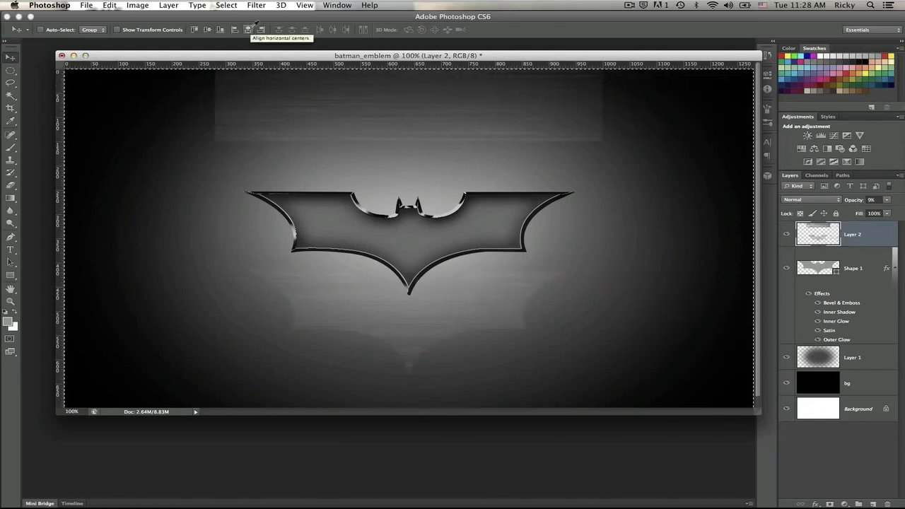
{"action": "left_click", "coordinate": [213, 26]}
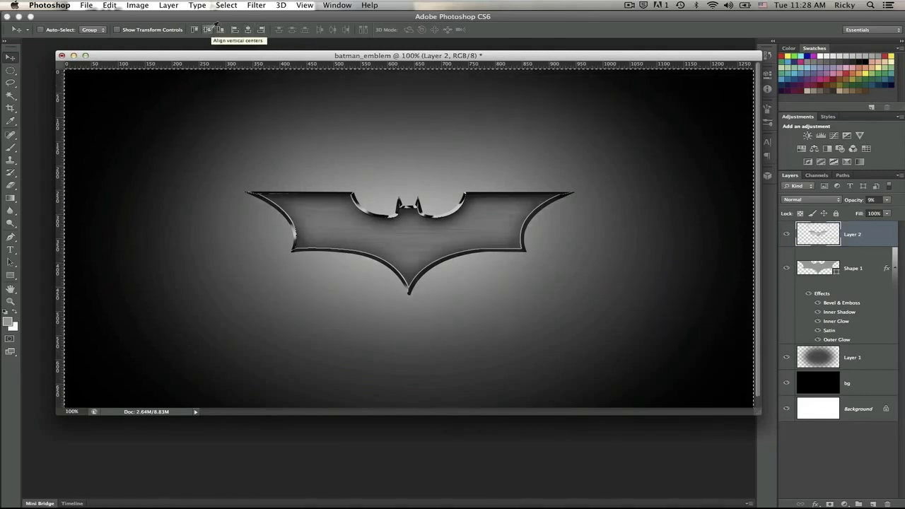
{"action": "key", "text": "super+d"}
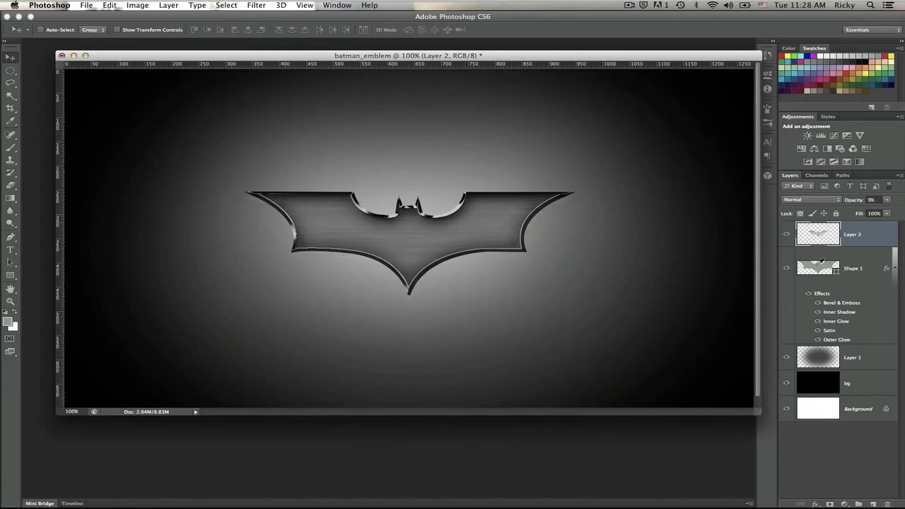
Duplicate the Shape 1 layer and move the copy above Layer 2 in the layer stack
{"action": "left_click", "coordinate": [822, 263]}
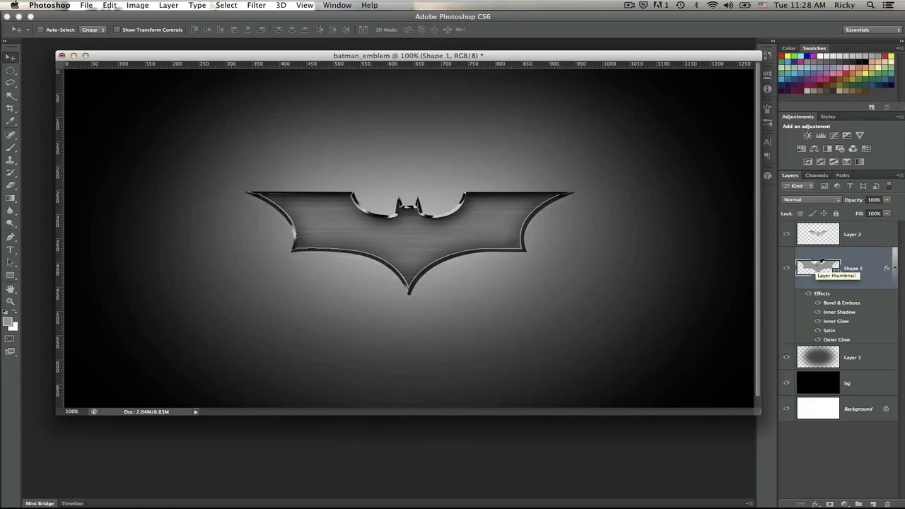
{"action": "key", "text": "super+j"}
{"action": "left_click_drag", "start_coordinate": [879, 262], "coordinate": [875, 227]}
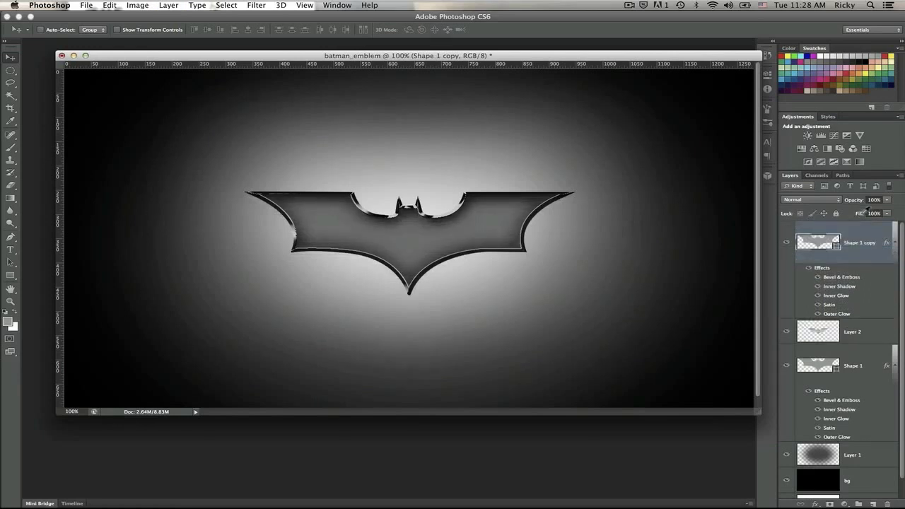
Hide every effect on Shape 1 copy except Bevel & Emboss and set the layer's fill to 0%
{"action": "left_click", "coordinate": [811, 267]}
{"action": "left_click", "coordinate": [811, 268]}
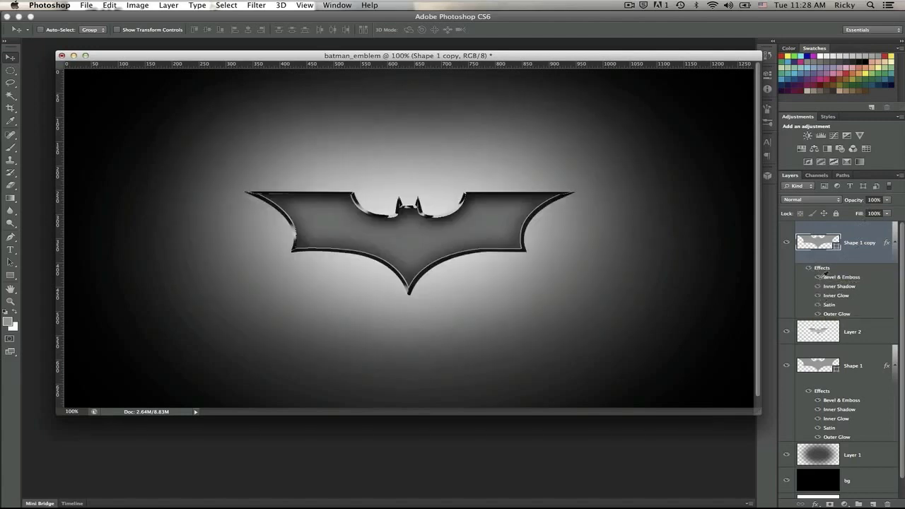
{"action": "left_click", "coordinate": [819, 277]}
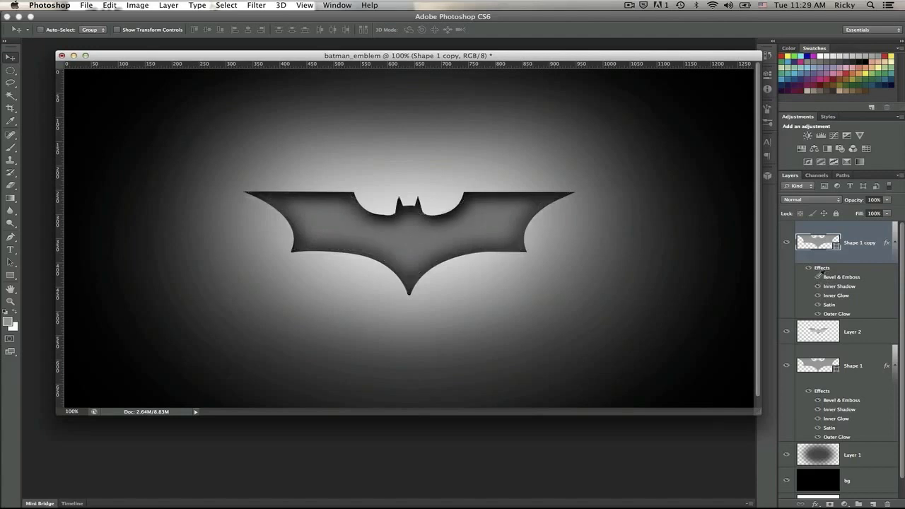
{"action": "left_click", "coordinate": [819, 277]}
{"action": "left_click_drag", "start_coordinate": [818, 286], "coordinate": [819, 314]}
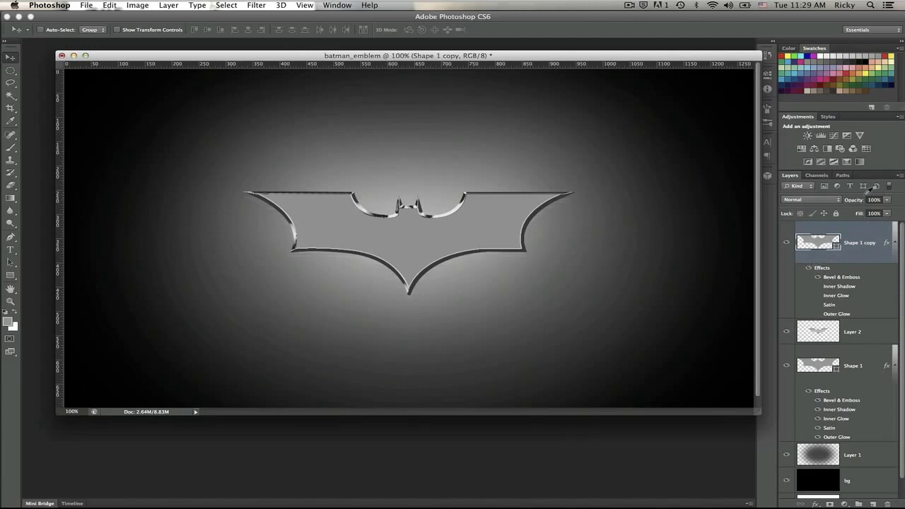
{"action": "left_click_drag", "start_coordinate": [864, 209], "coordinate": [805, 208]}
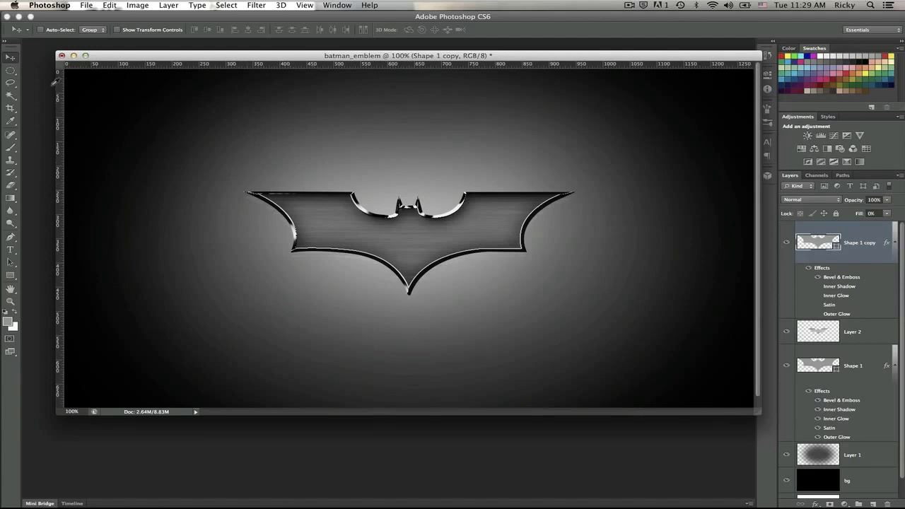
Draw a wide elliptical selection centred over the emblem, covering its upper half and the area above its wings
{"action": "left_click", "coordinate": [10, 70]}
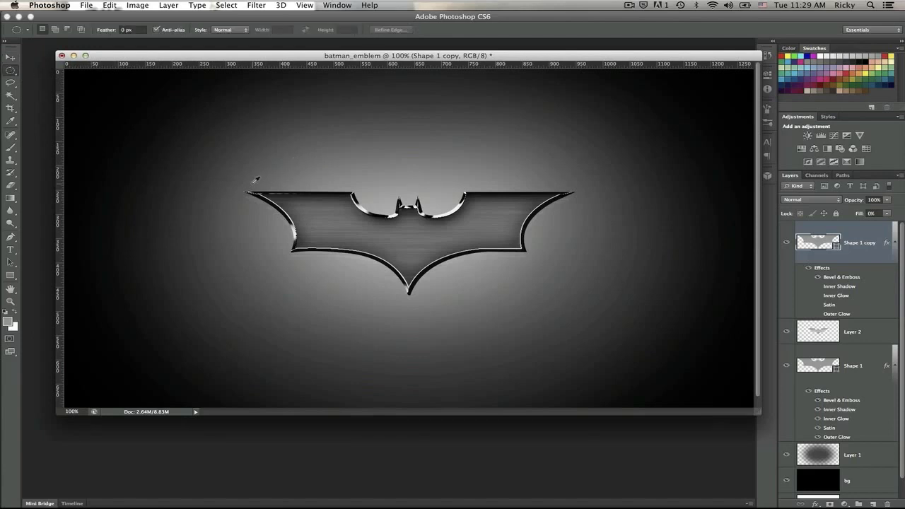
{"action": "left_click_drag", "start_coordinate": [247, 183], "coordinate": [620, 203]}
{"action": "key", "text": "super+z"}
{"action": "left_click_drag", "start_coordinate": [208, 155], "coordinate": [550, 227]}
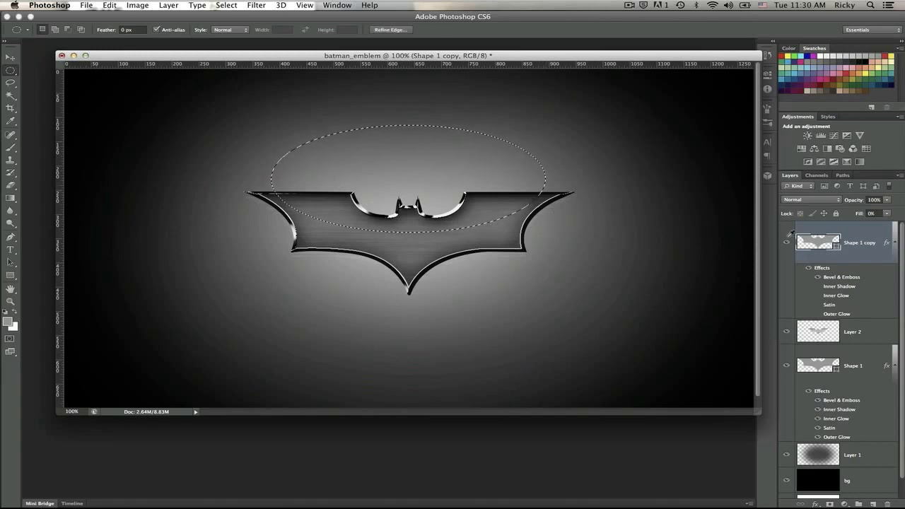
Fill the elliptical selection with white on a new layer named Layer 3, with black as background colour, and deselect
{"action": "key", "text": "x"}
{"action": "key", "text": "d"}
{"action": "key", "text": "x"}
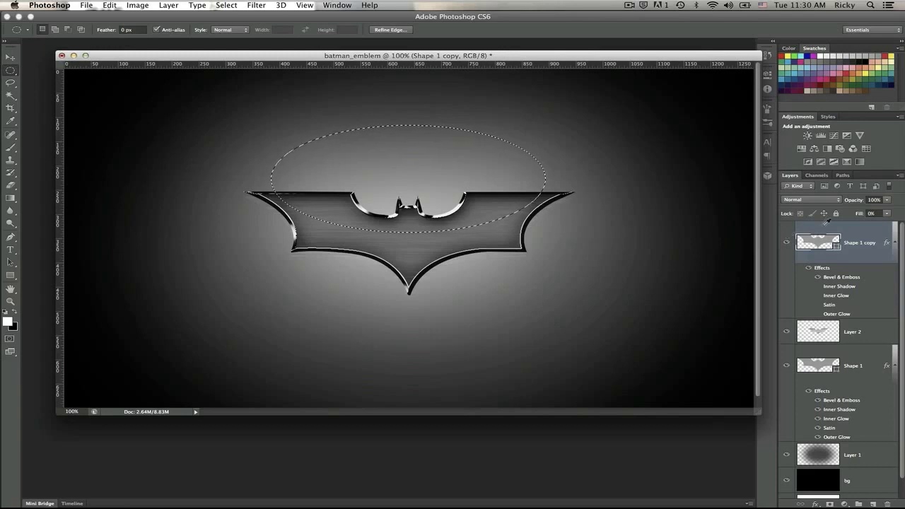
{"action": "key", "text": "super+shift+n"}
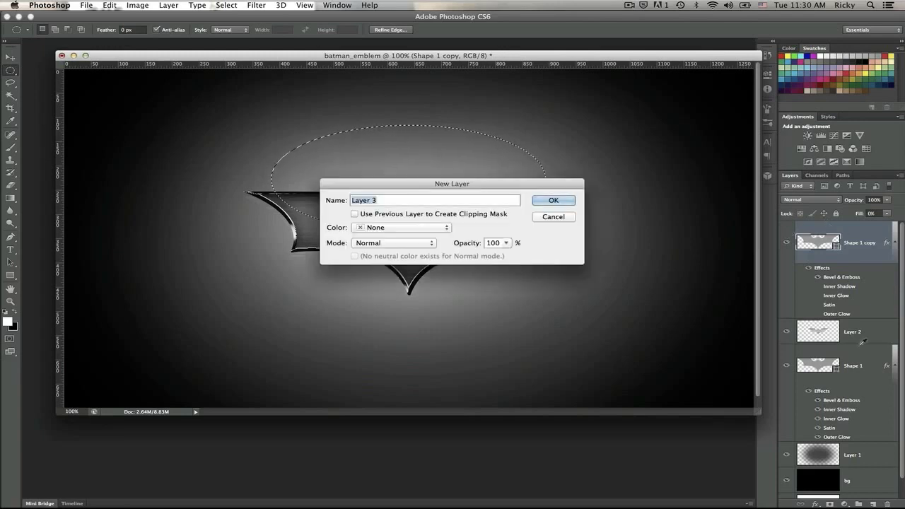
{"action": "key", "text": "Return"}
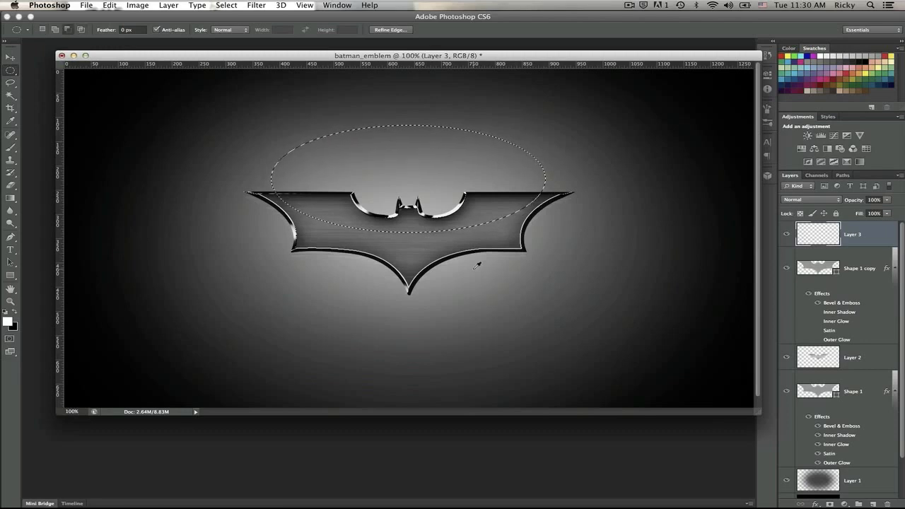
{"action": "key", "text": "alt+BackSpace"}
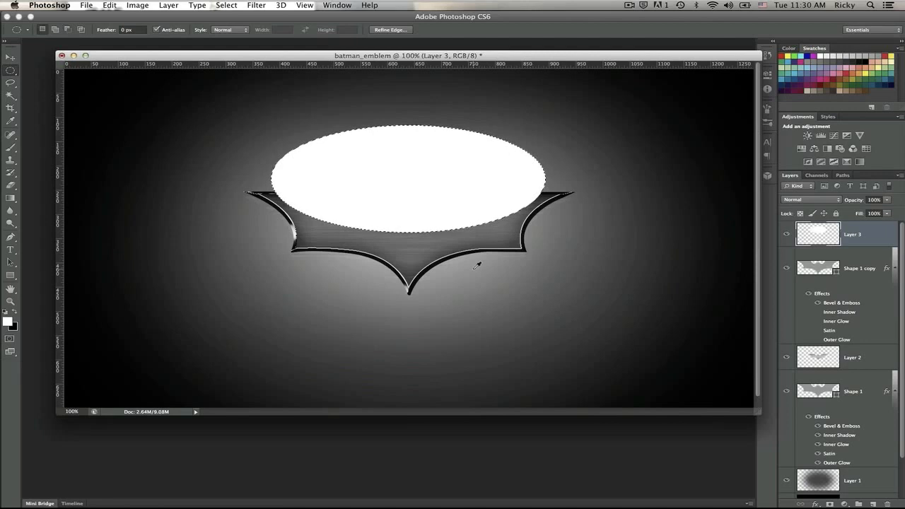
{"action": "key", "text": "super+d"}
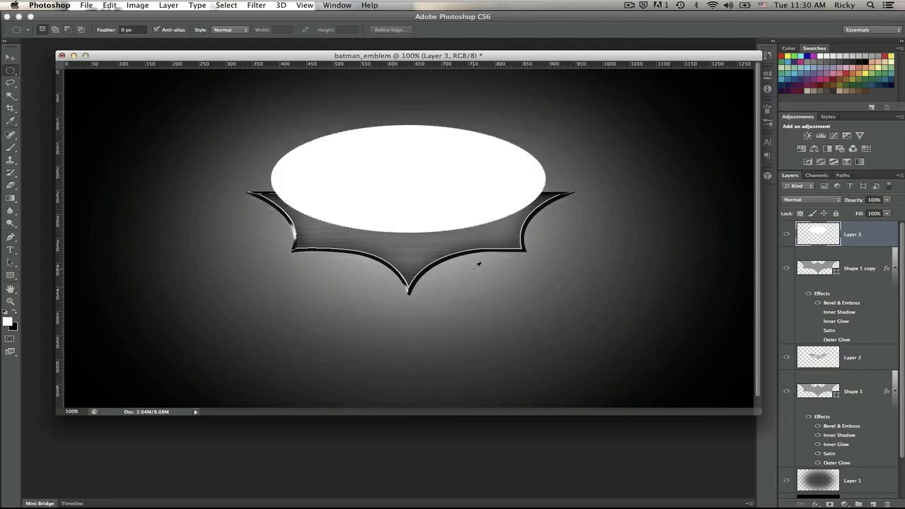
Trim the white ellipse on Layer 3 to the Shape 1 copy outline and lower the layer's opacity to 25%
{"action": "left_click", "coordinate": [818, 266], "text": "super"}
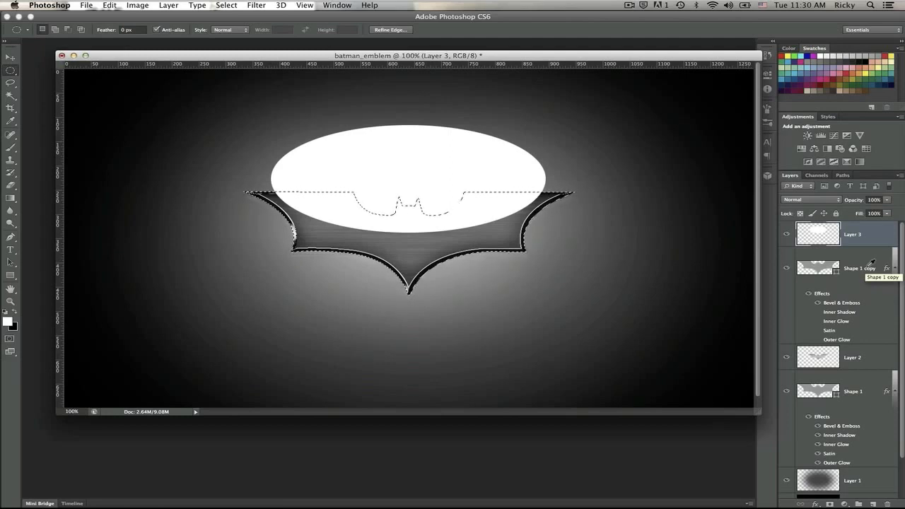
{"action": "key", "text": "shift+super+i"}
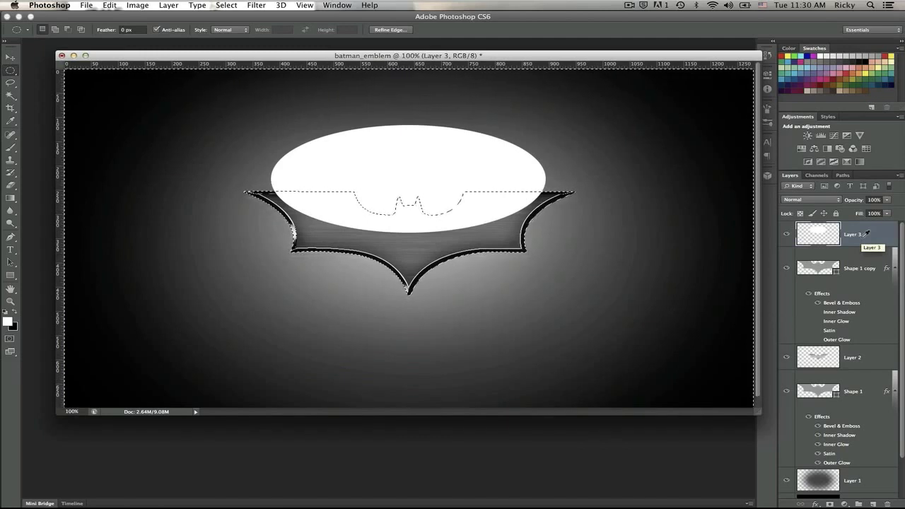
{"action": "key", "text": "Delete"}
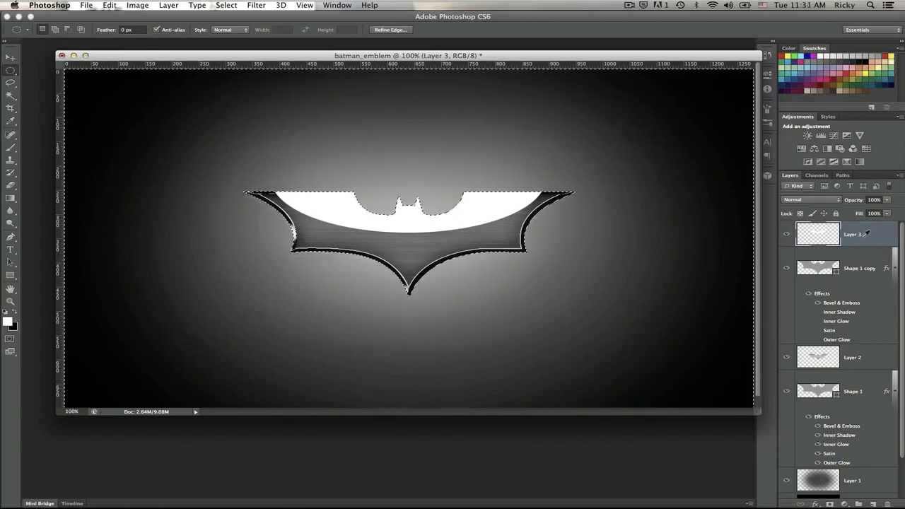
{"action": "key", "text": "super+d"}
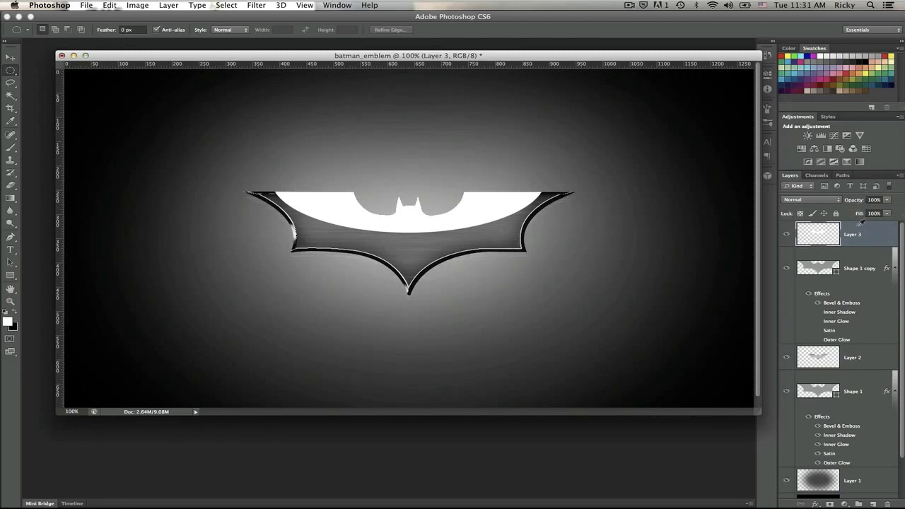
{"action": "left_click_drag", "start_coordinate": [861, 195], "coordinate": [821, 201]}
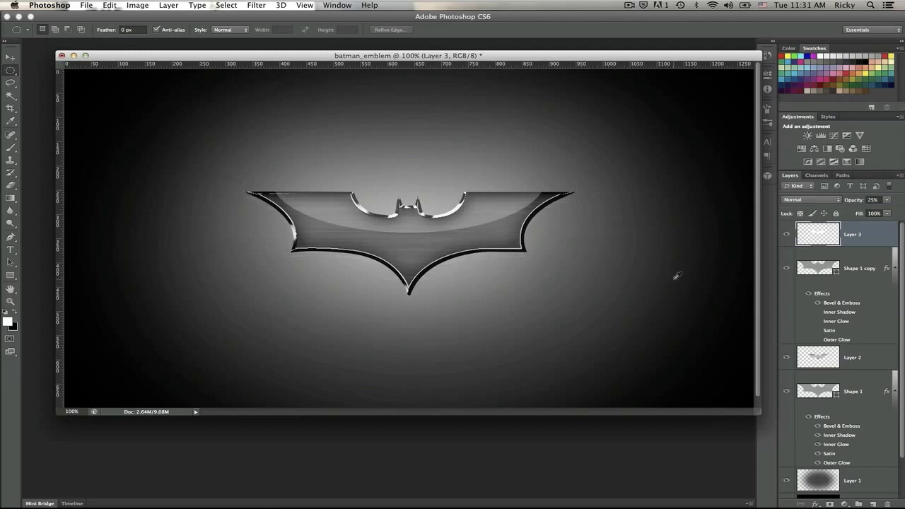
Add a layer mask to Layer 3 and fade the highlight downward with a vertical linear gradient, white above and black below
{"action": "key", "text": "g"}
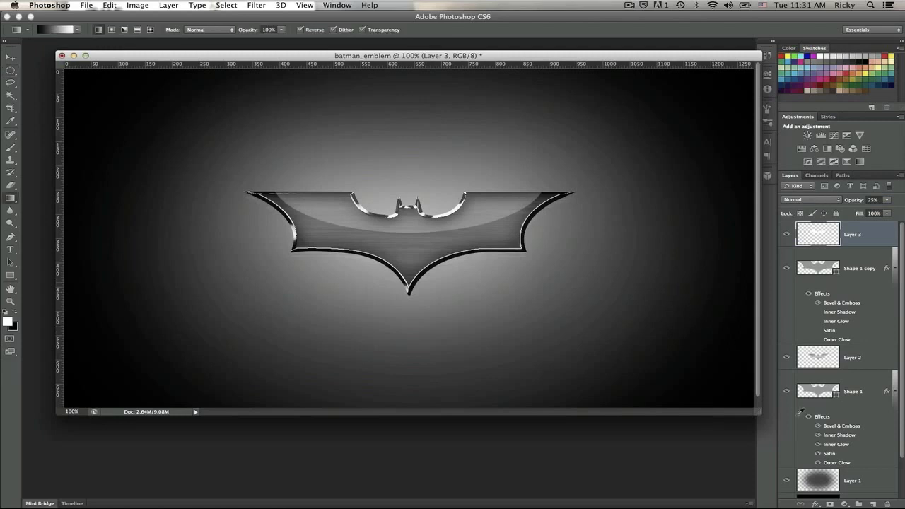
{"action": "left_click", "coordinate": [830, 503]}
{"action": "left_click", "coordinate": [816, 504]}
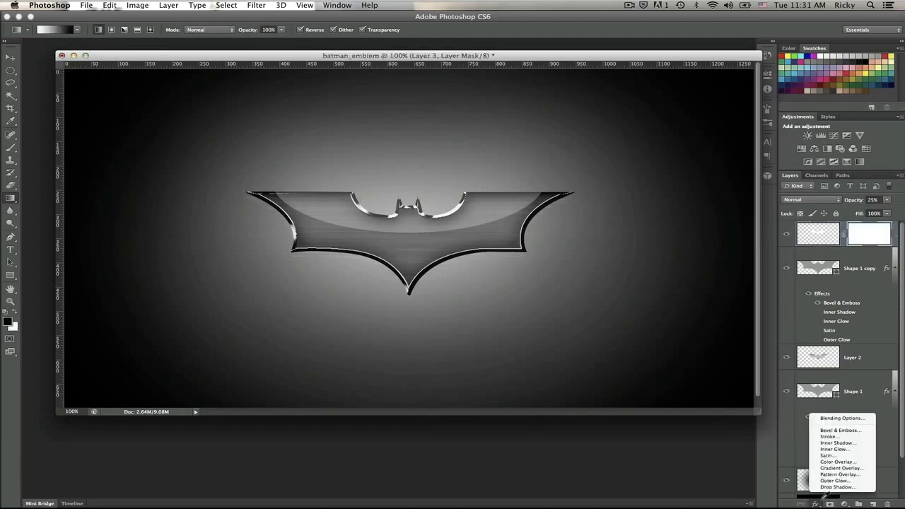
{"action": "left_click", "coordinate": [833, 498]}
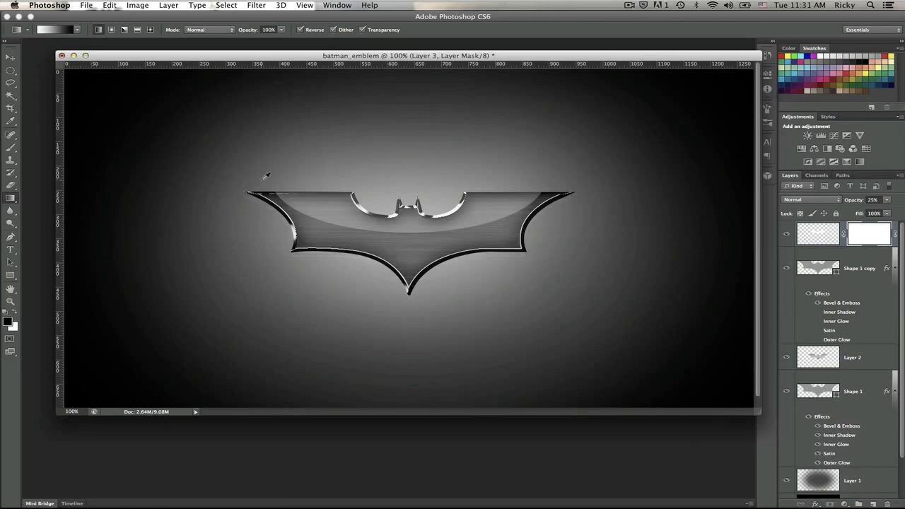
{"action": "left_click_drag", "start_coordinate": [422, 247], "coordinate": [414, 147]}
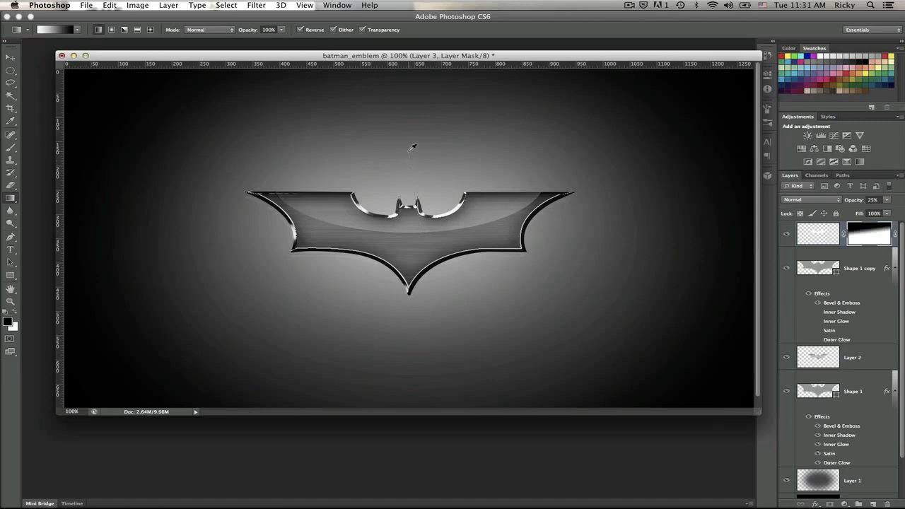
{"action": "key", "text": "alt+super+z"}
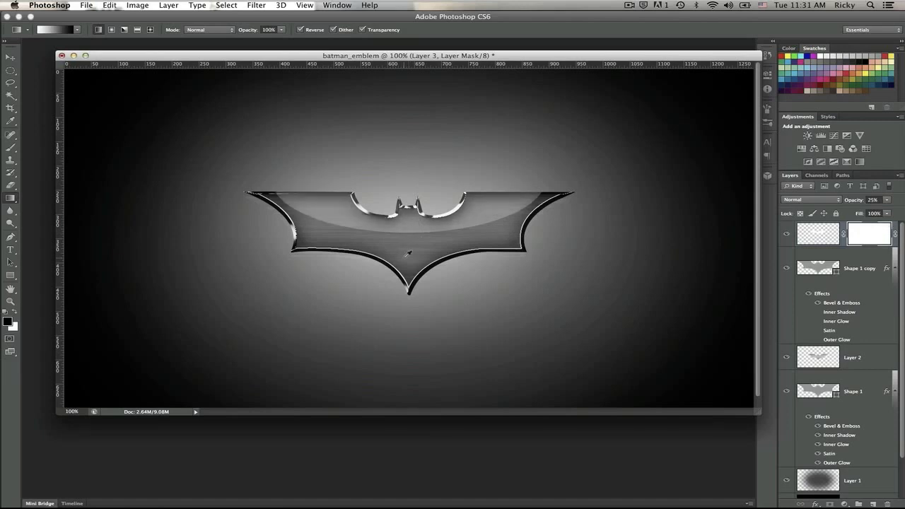
{"action": "left_click_drag", "start_coordinate": [408, 268], "coordinate": [397, 121]}
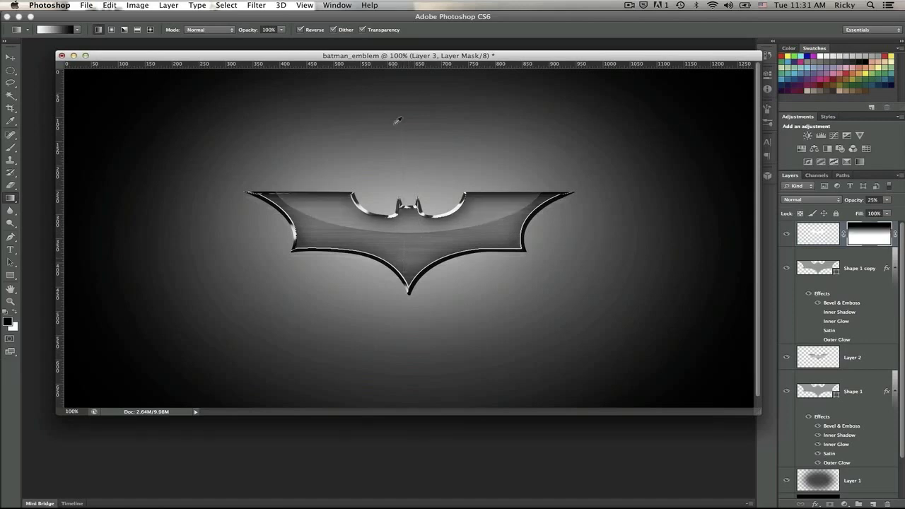
{"action": "key", "text": "super+z"}
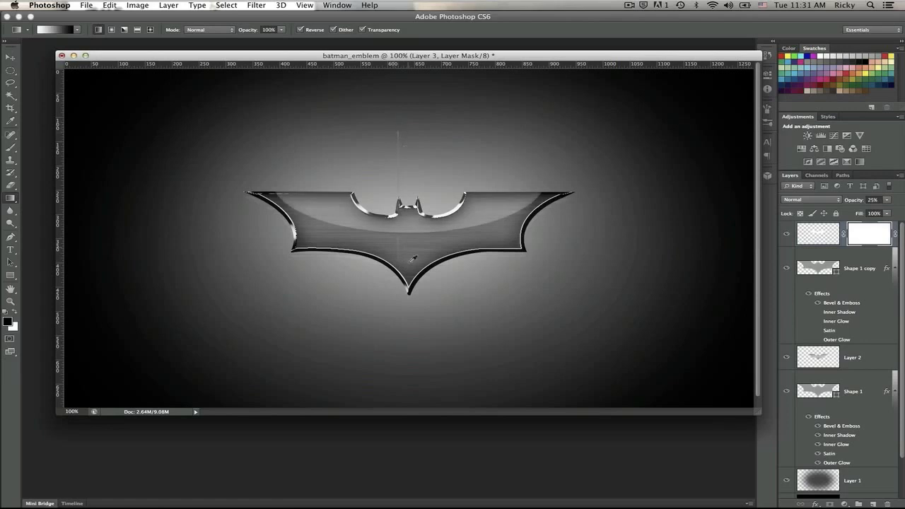
{"action": "key", "text": "super+z"}
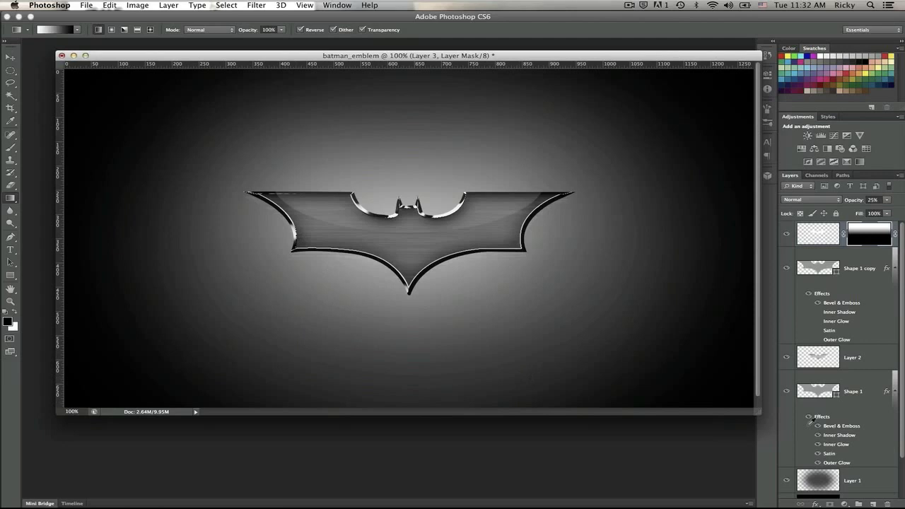
Enlarge the batman_emblem window to fill the screen and examine the finished emblem on the whole canvas
{"action": "left_click_drag", "start_coordinate": [764, 408], "coordinate": [902, 505]}
{"action": "left_click_drag", "start_coordinate": [755, 54], "coordinate": [702, 7]}
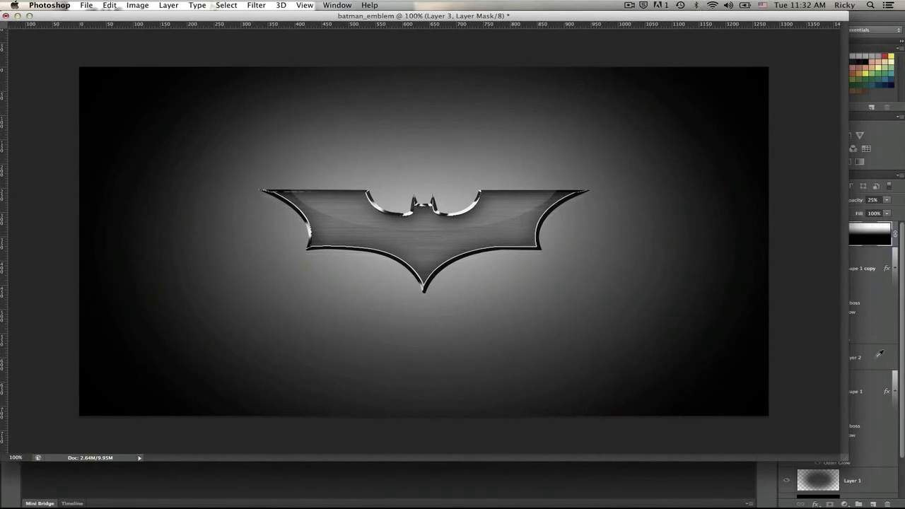
{"action": "left_click_drag", "start_coordinate": [846, 455], "coordinate": [904, 508]}
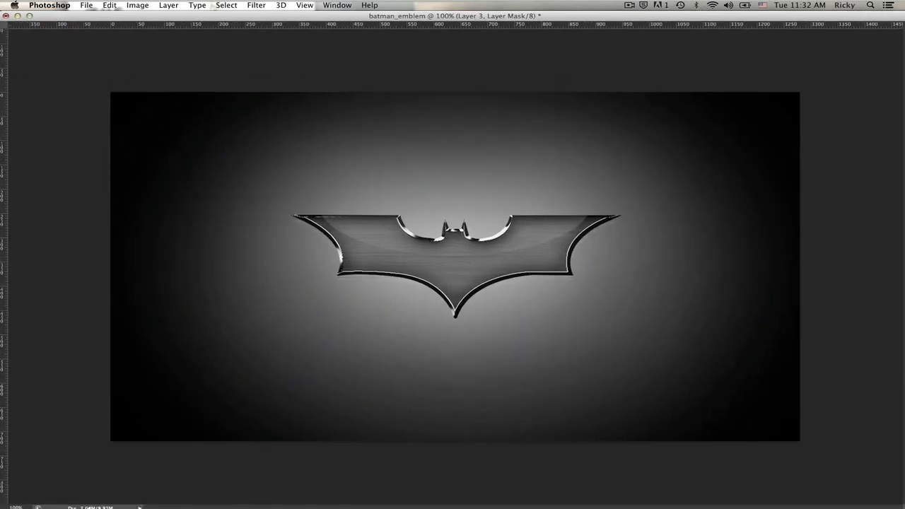